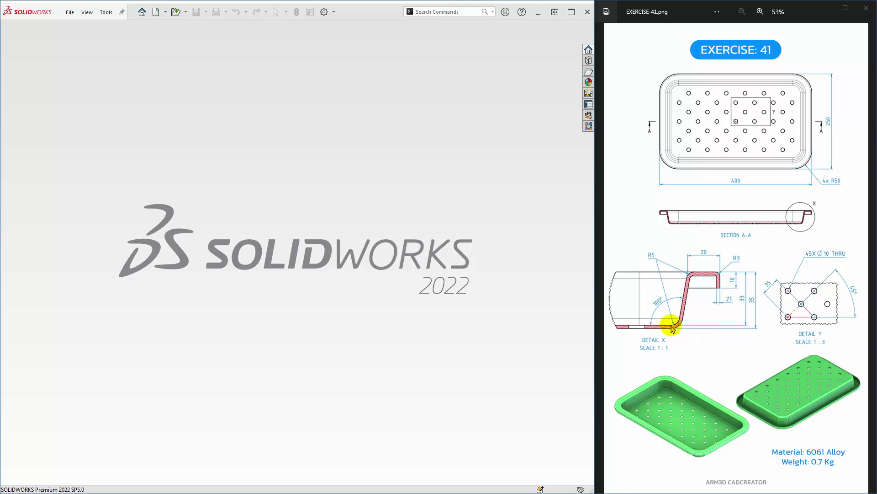
Create a new millimetre part and start a sketch on the Top Plane
{"action": "left_click", "coordinate": [156, 12]}
{"action": "double_click", "coordinate": [244, 80]}
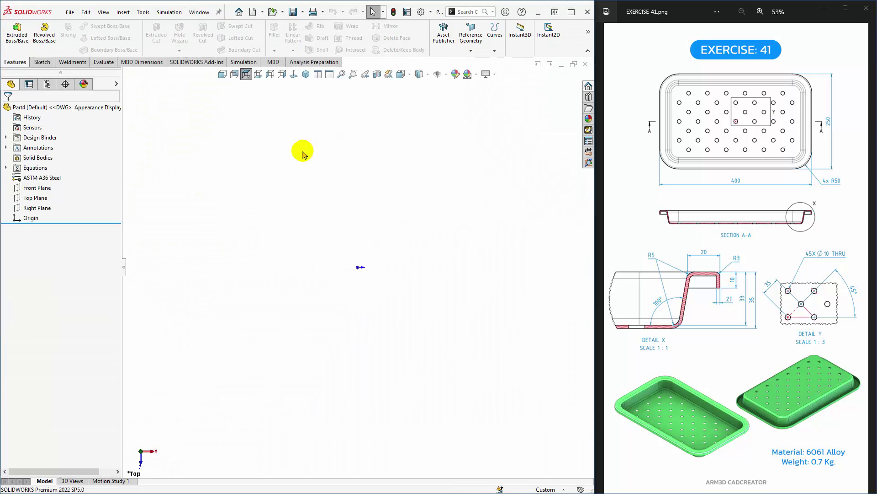
{"action": "left_click", "coordinate": [305, 74]}
{"action": "scroll", "coordinate": [361, 261], "scroll_direction": "down", "scroll_amount": 2}
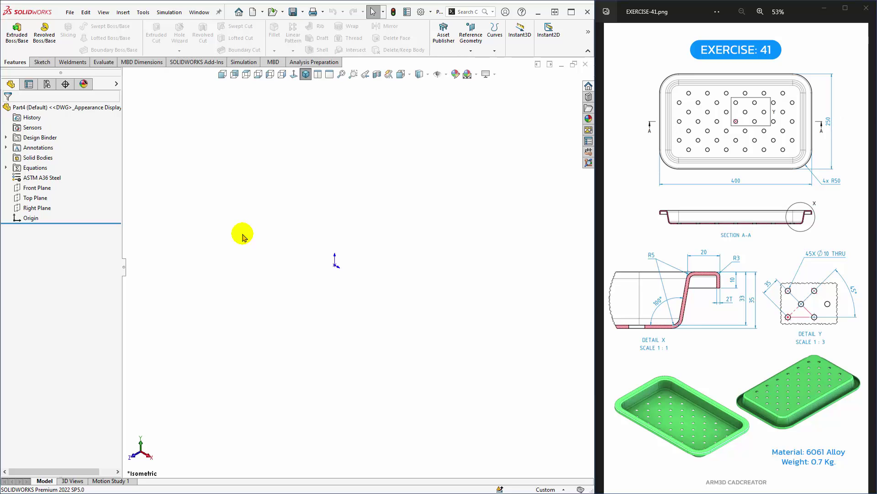
{"action": "left_click", "coordinate": [35, 198]}
{"action": "left_click", "coordinate": [71, 182]}
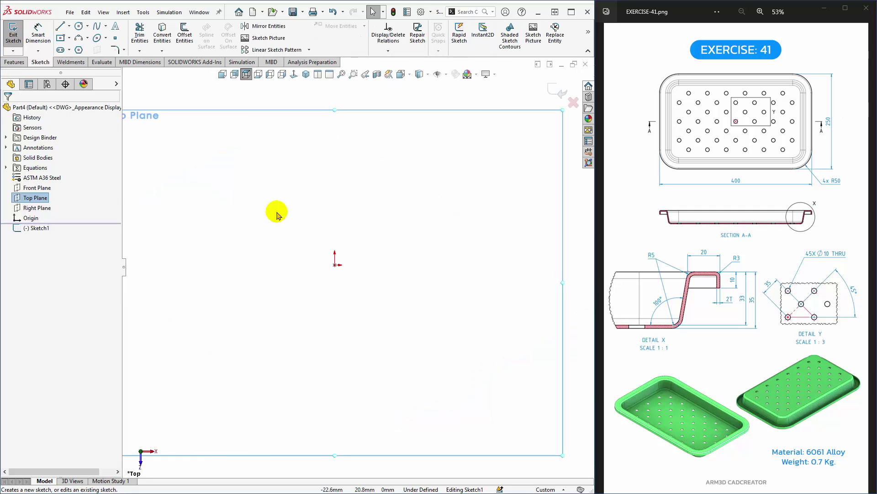
Draw a centre rectangle anchored at the origin
{"action": "left_click", "coordinate": [69, 39]}
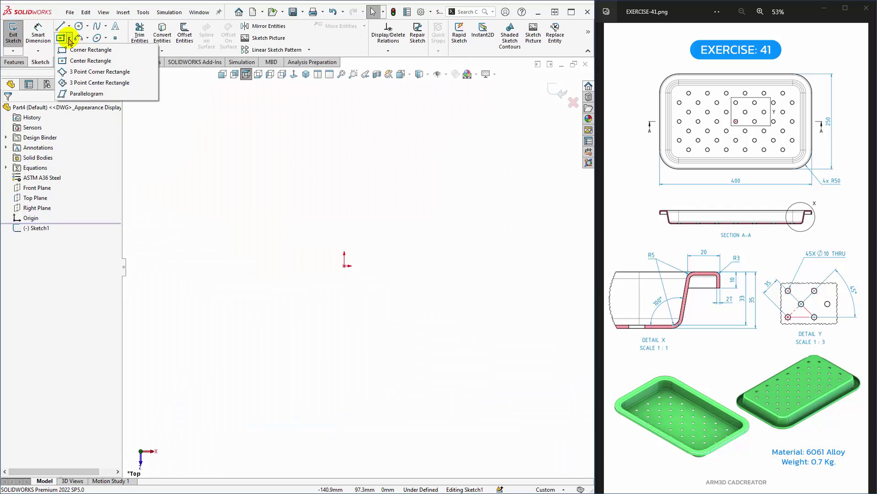
{"action": "left_click", "coordinate": [79, 62]}
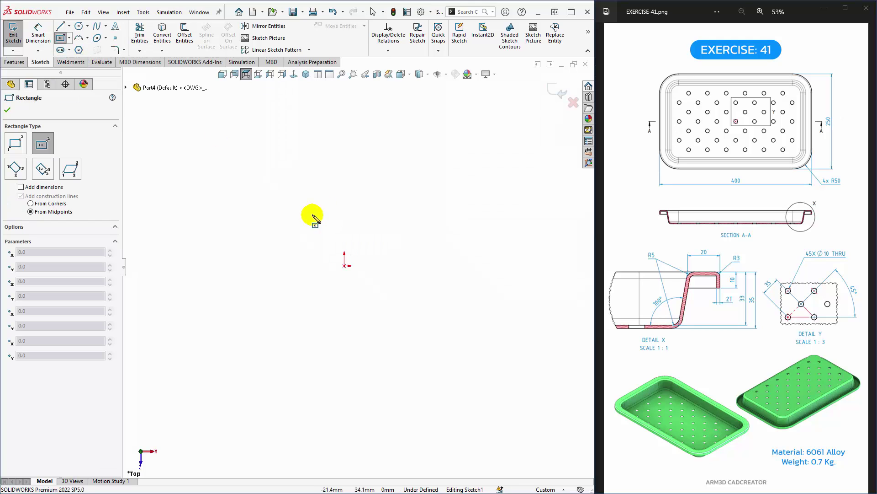
{"action": "left_click", "coordinate": [345, 265]}
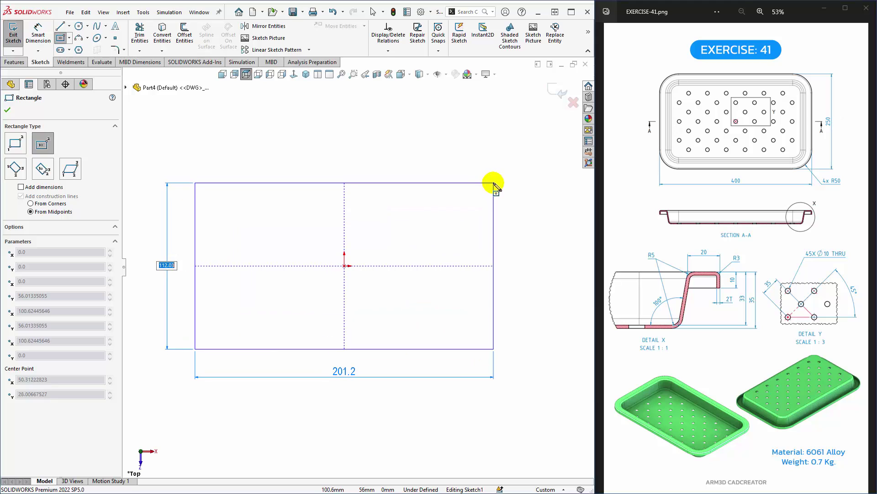
{"action": "left_click", "coordinate": [511, 184]}
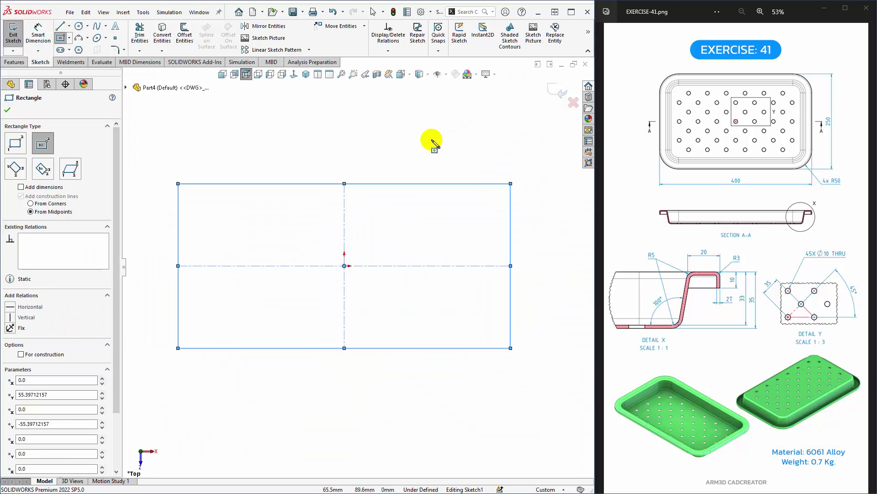
{"action": "key", "text": "Escape"}
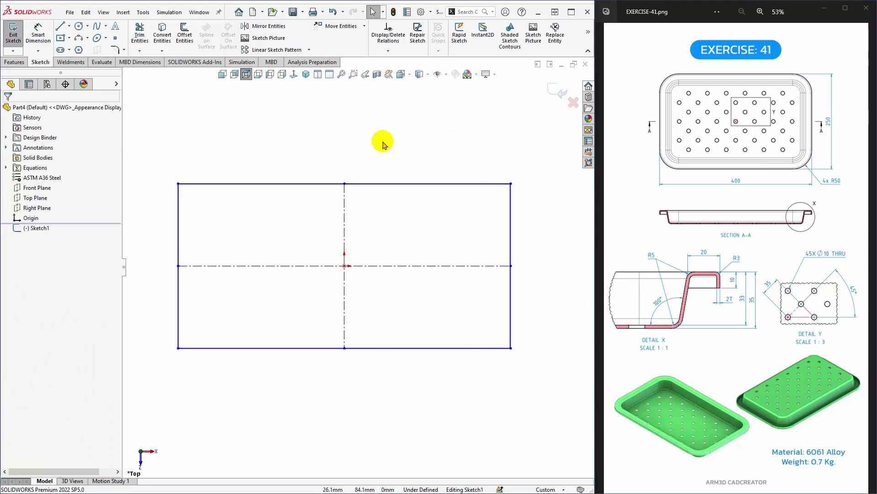
Dimension the rectangle 400 mm wide and 250 mm high, then exit the sketch
{"action": "left_click", "coordinate": [38, 39]}
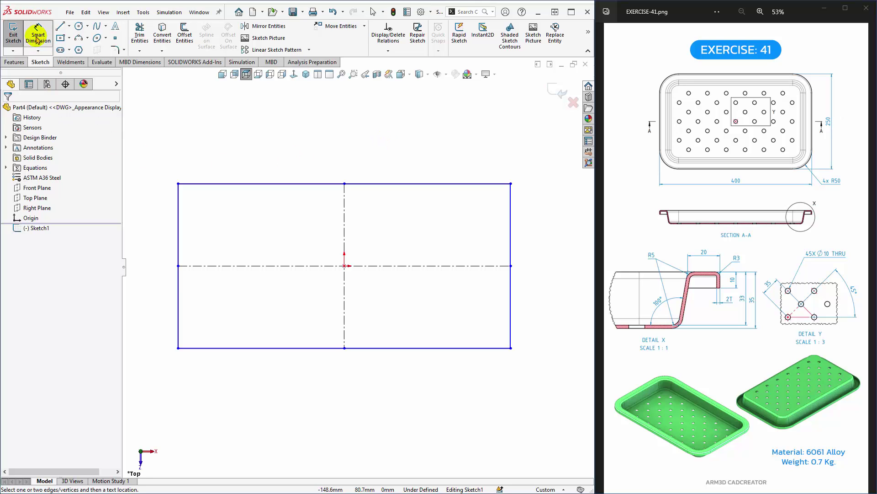
{"action": "left_click", "coordinate": [382, 352]}
{"action": "left_click", "coordinate": [382, 399]}
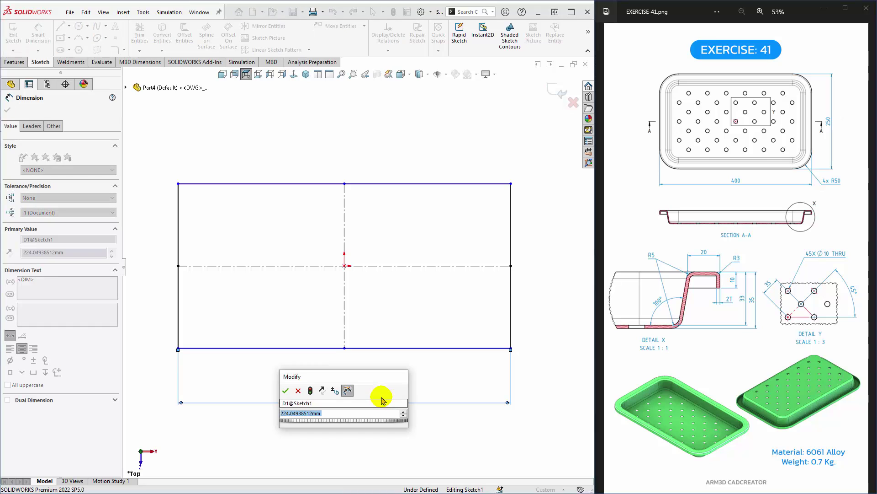
{"action": "type", "text": "400"}
{"action": "key", "text": "Return"}
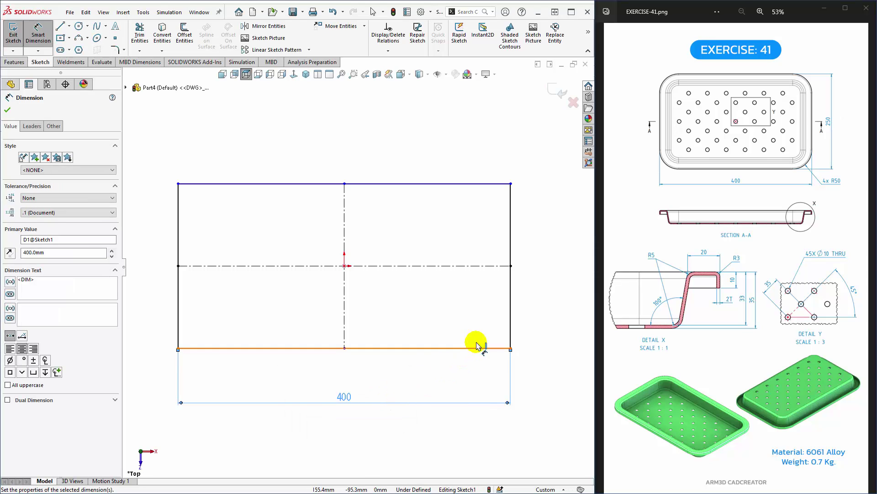
{"action": "left_click", "coordinate": [511, 307]}
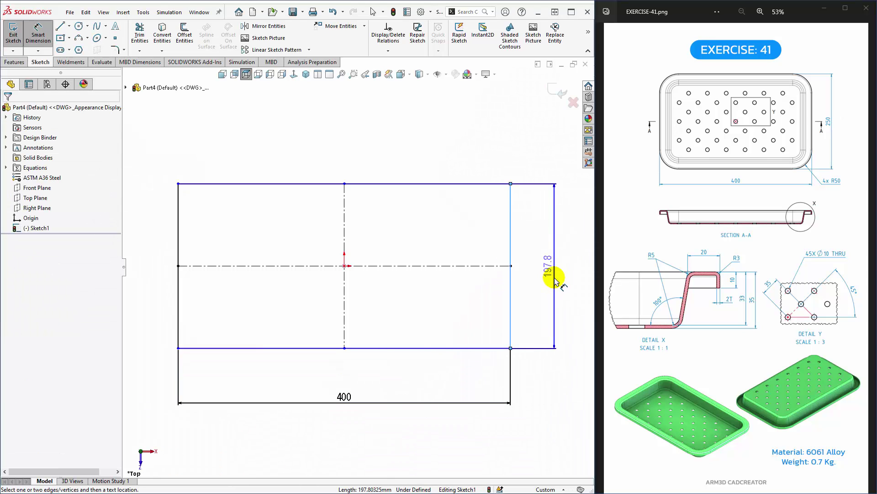
{"action": "left_click", "coordinate": [552, 276]}
{"action": "type", "text": "250"}
{"action": "key", "text": "Return"}
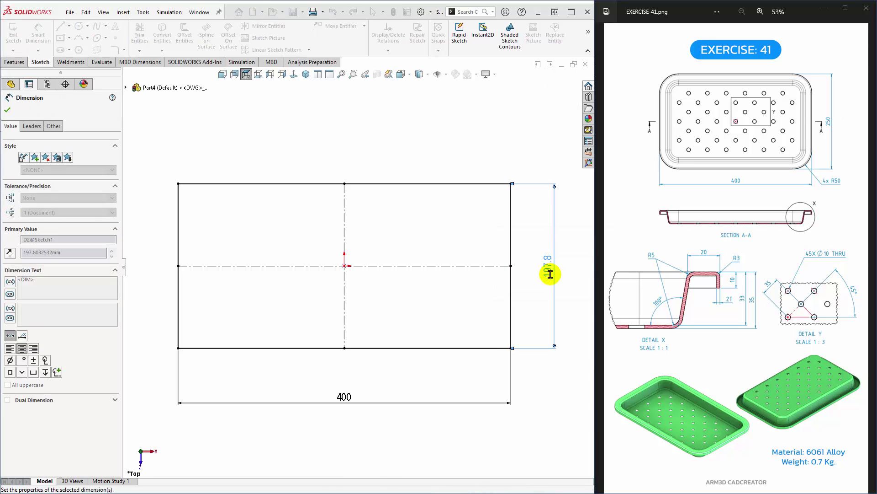
{"action": "scroll", "coordinate": [503, 293], "scroll_direction": "up", "scroll_amount": 2}
{"action": "scroll", "coordinate": [417, 297], "scroll_direction": "up", "scroll_amount": 1}
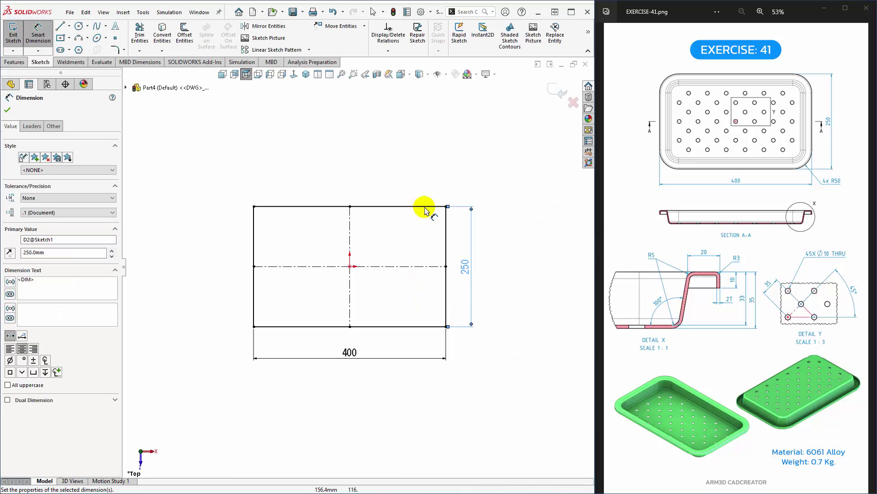
{"action": "scroll", "coordinate": [425, 206], "scroll_direction": "down", "scroll_amount": 1}
{"action": "left_click", "coordinate": [372, 164]}
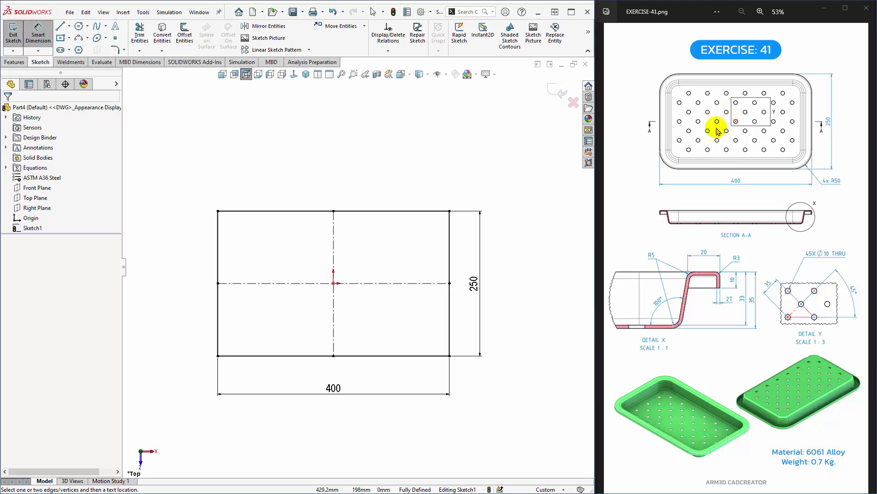
{"action": "left_click", "coordinate": [559, 91]}
Extrude Sketch1 with a 35 mm blind depth into a solid 400 × 250 block
{"action": "left_click", "coordinate": [297, 139]}
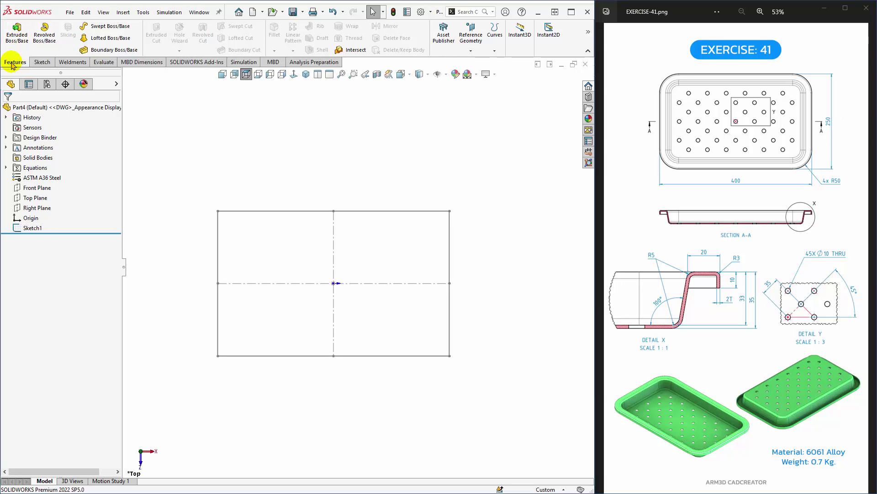
{"action": "left_click", "coordinate": [17, 33]}
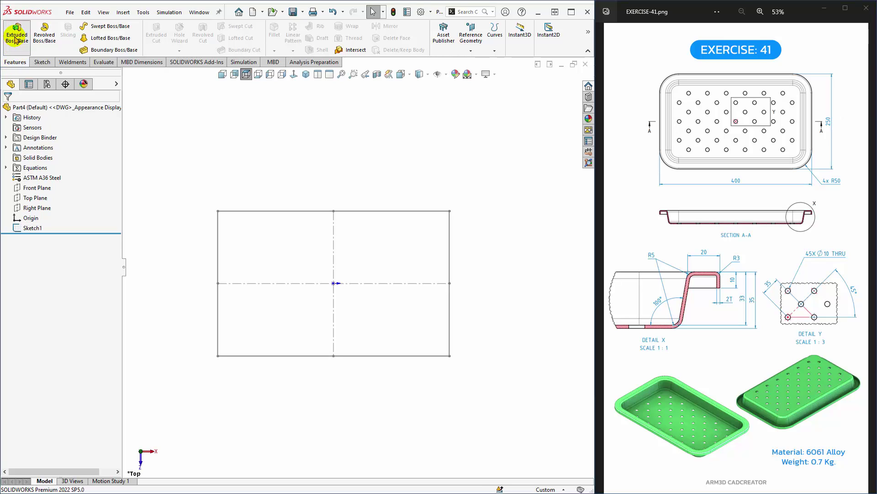
{"action": "left_click", "coordinate": [218, 240]}
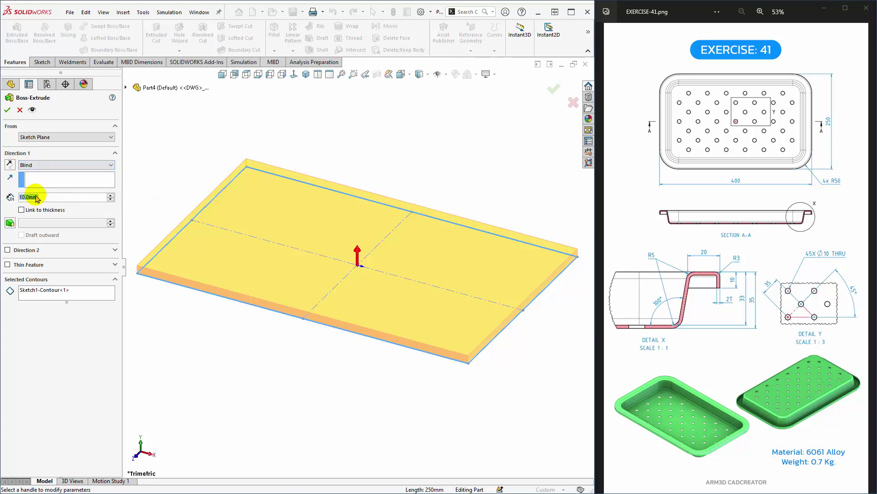
{"action": "type", "text": "35"}
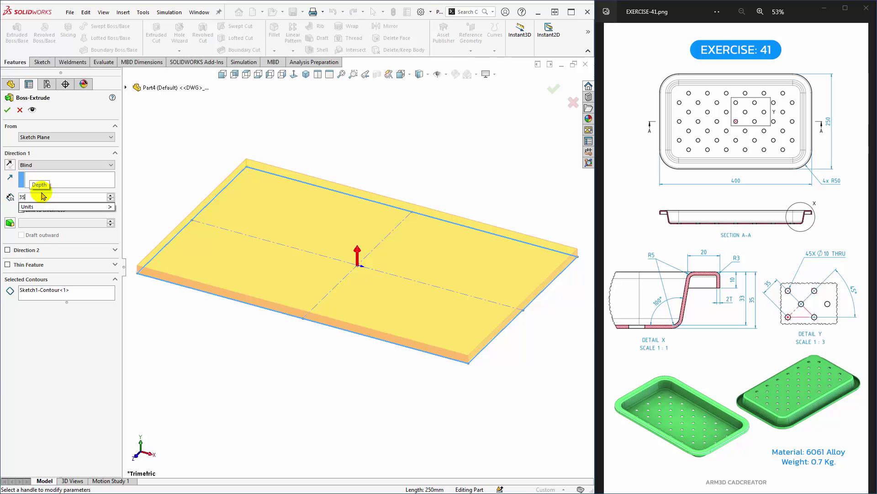
{"action": "key", "text": "Return"}
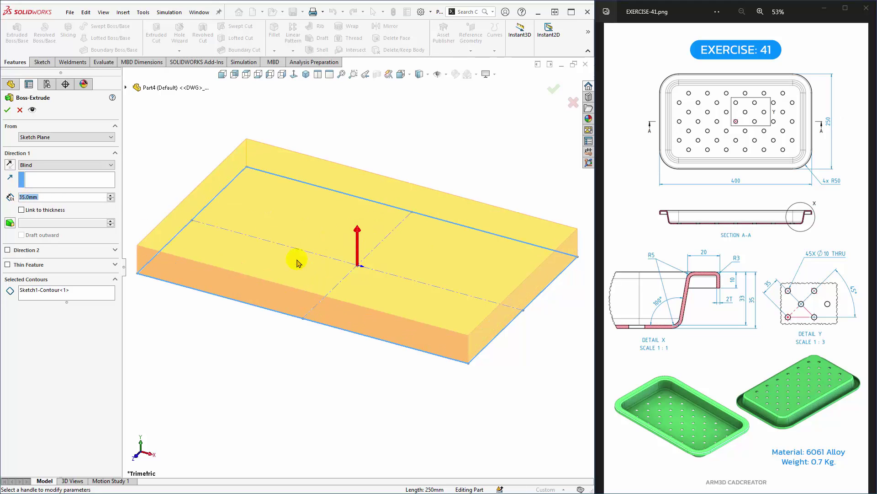
{"action": "left_click", "coordinate": [7, 110]}
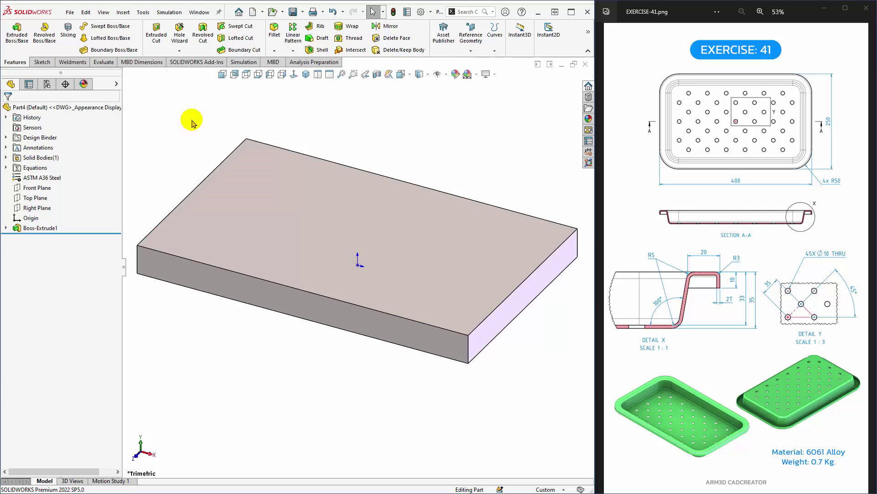
Fillet all four vertical corner edges of the block with a 50 mm radius
{"action": "scroll", "coordinate": [320, 215], "scroll_direction": "up", "scroll_amount": 3}
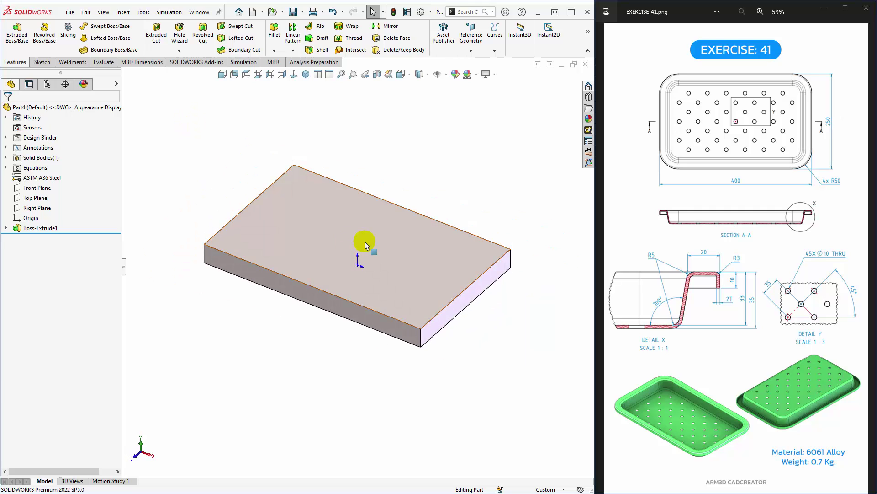
{"action": "scroll", "coordinate": [388, 244], "scroll_direction": "down", "scroll_amount": 1}
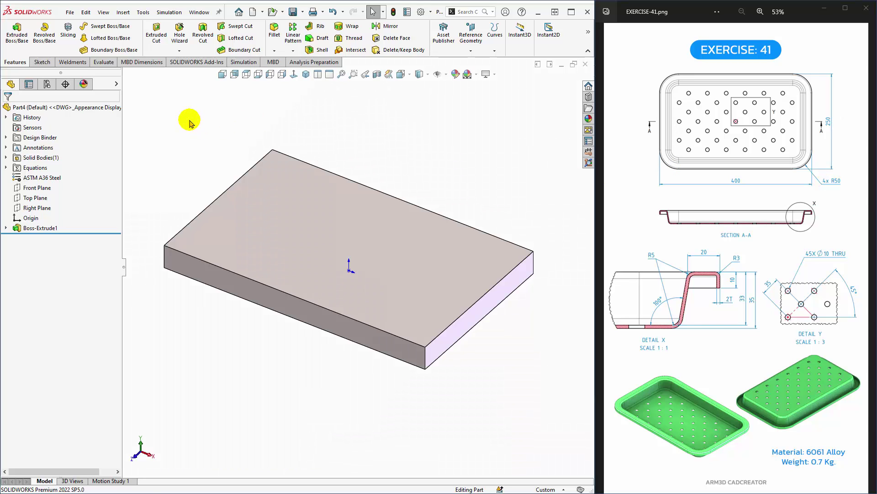
{"action": "left_click", "coordinate": [274, 33]}
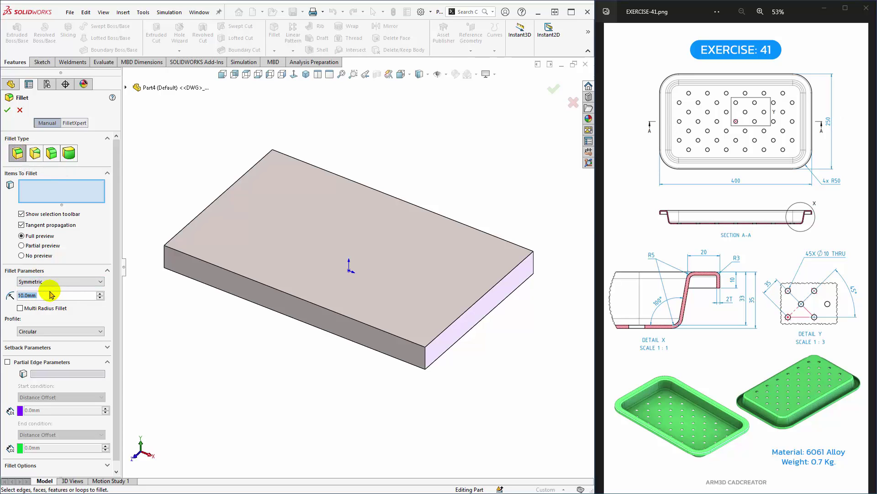
{"action": "type", "text": "50"}
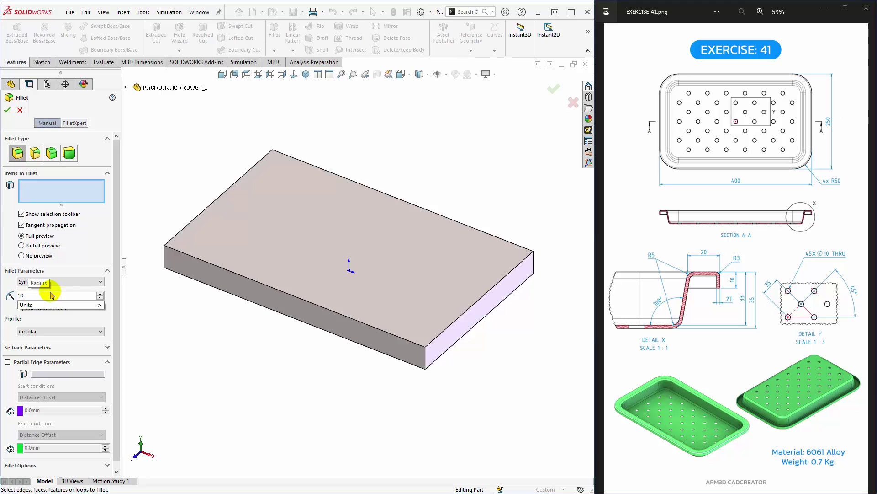
{"action": "left_click_drag", "start_coordinate": [139, 207], "coordinate": [191, 306]}
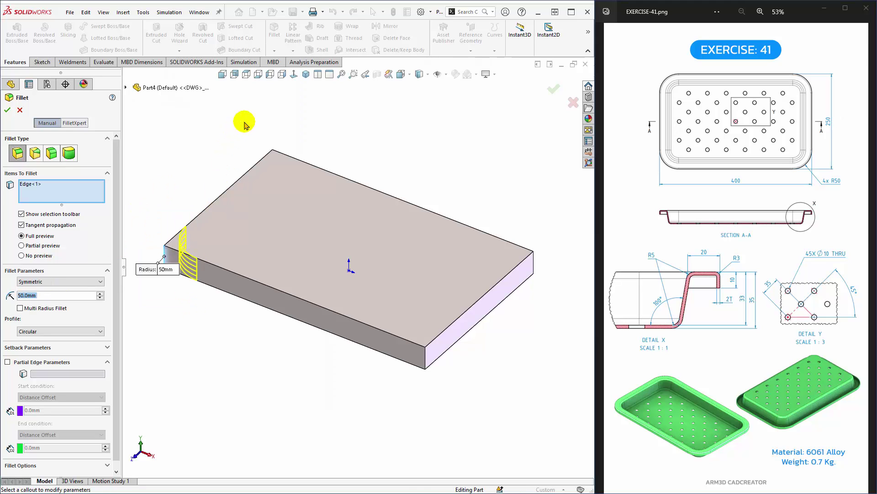
{"action": "left_click", "coordinate": [533, 262]}
{"action": "left_click", "coordinate": [425, 356]}
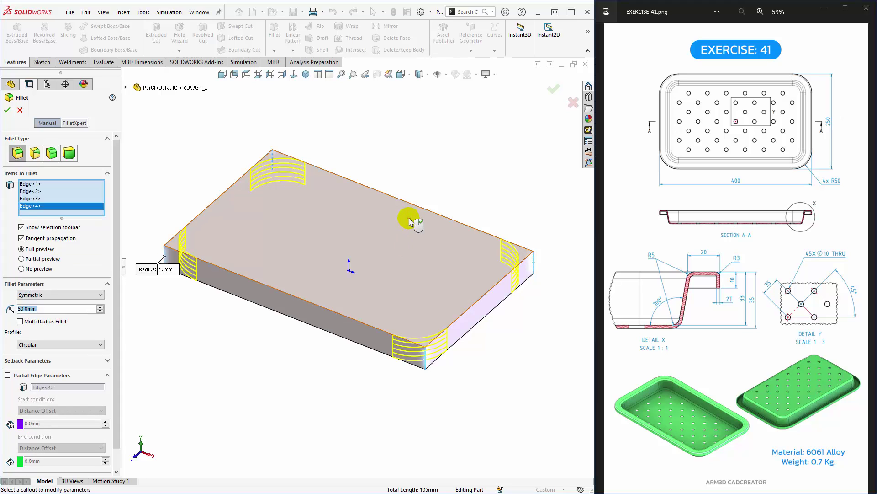
{"action": "left_click", "coordinate": [7, 109]}
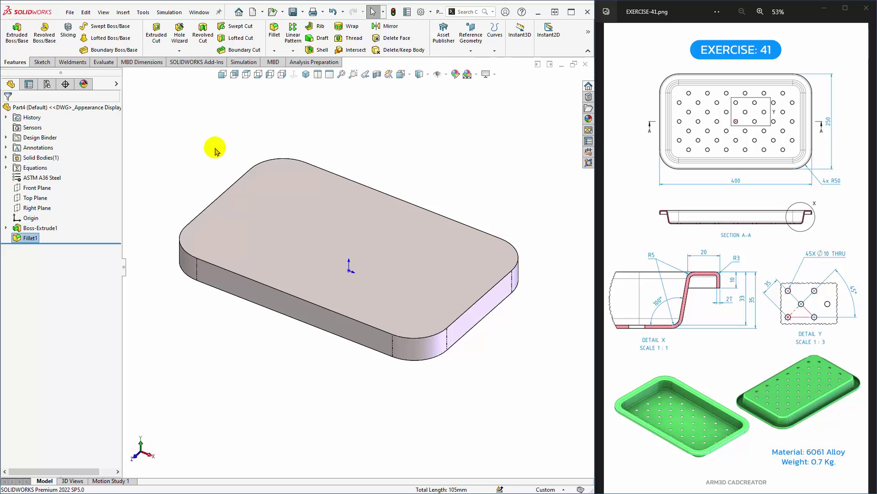
{"action": "left_click", "coordinate": [215, 148]}
{"action": "scroll", "coordinate": [338, 229], "scroll_direction": "down", "scroll_amount": 2}
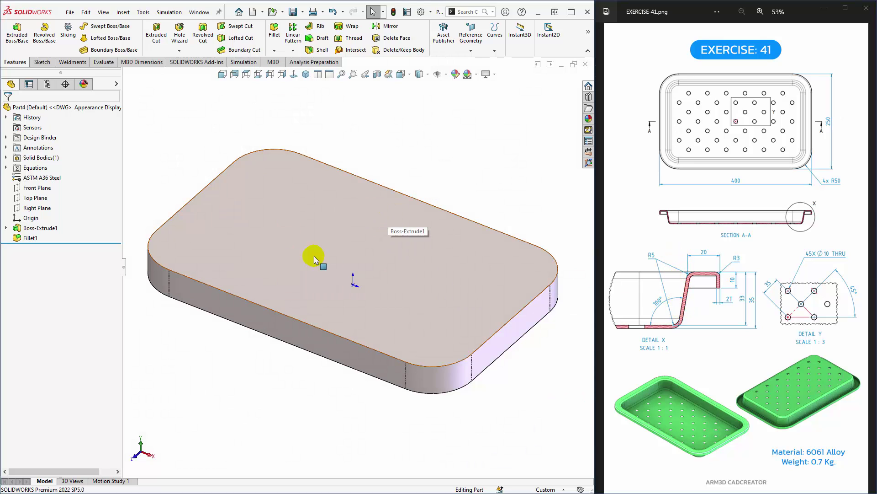
Sketch on the top face, offset its rounded outline 20 mm inward, and exit the sketch
{"action": "left_click", "coordinate": [293, 236]}
{"action": "left_click", "coordinate": [295, 225]}
{"action": "left_click", "coordinate": [335, 200]}
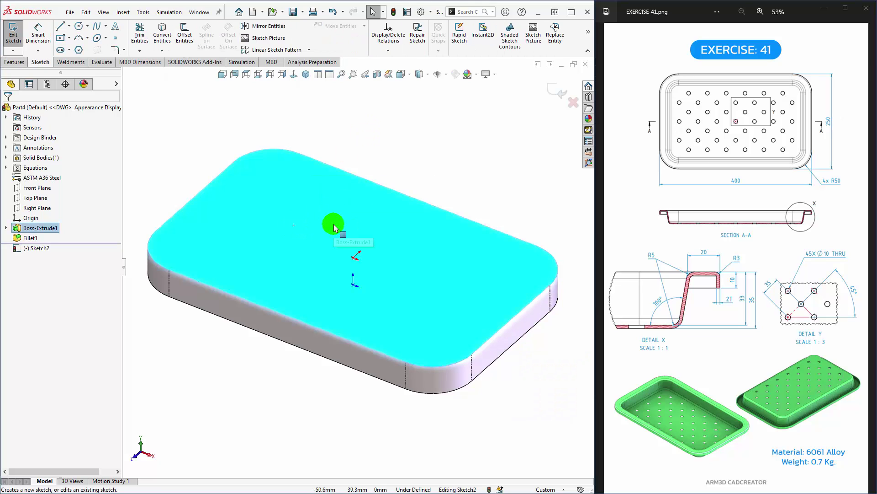
{"action": "left_click", "coordinate": [185, 35]}
{"action": "type", "text": "20"}
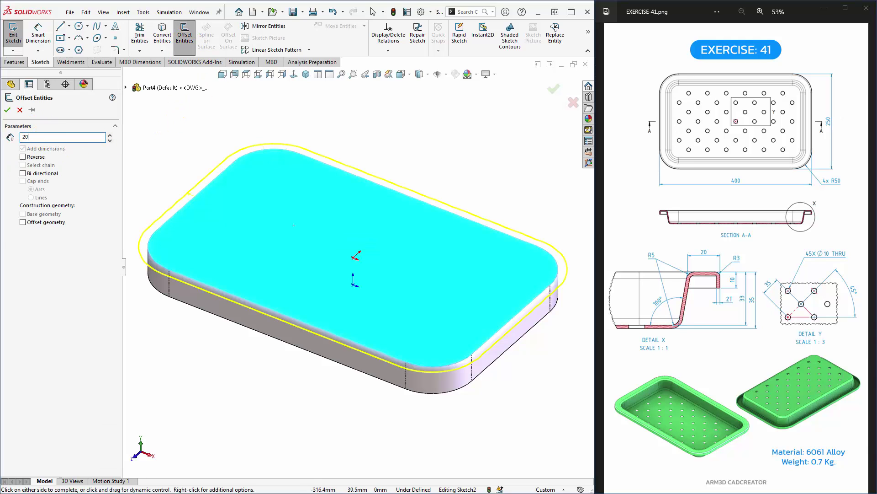
{"action": "key", "text": "Return"}
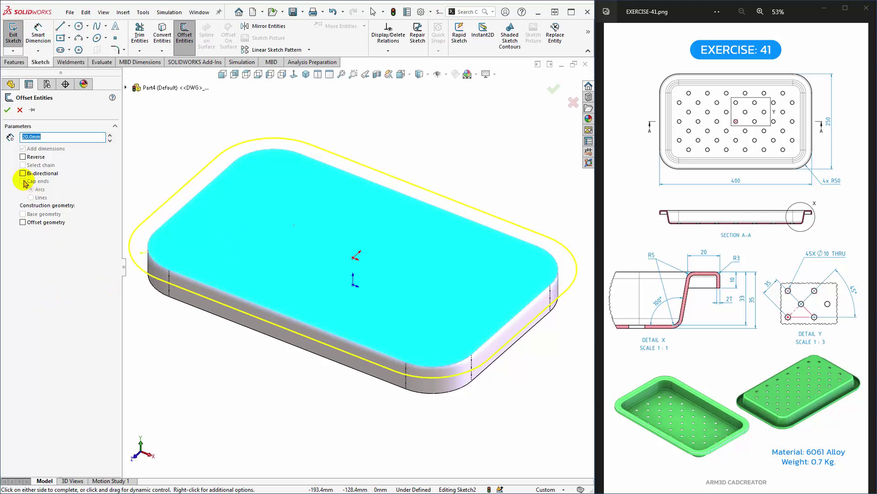
{"action": "left_click", "coordinate": [22, 157]}
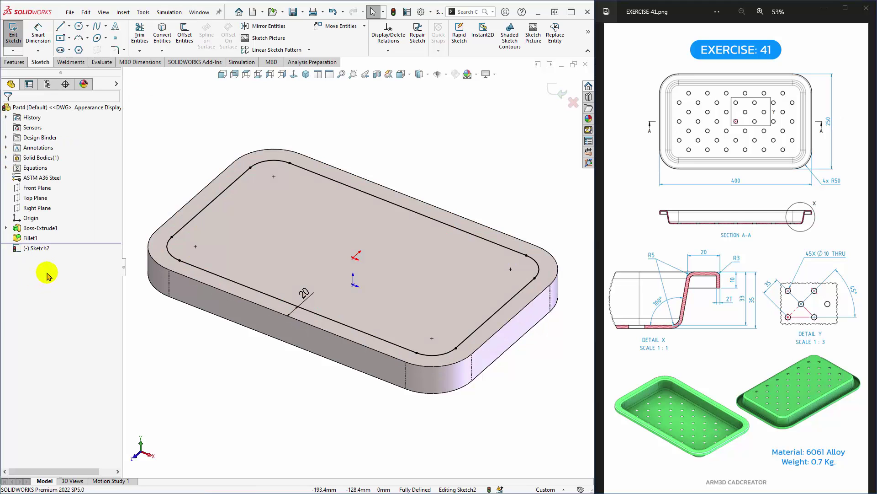
{"action": "left_click", "coordinate": [559, 89]}
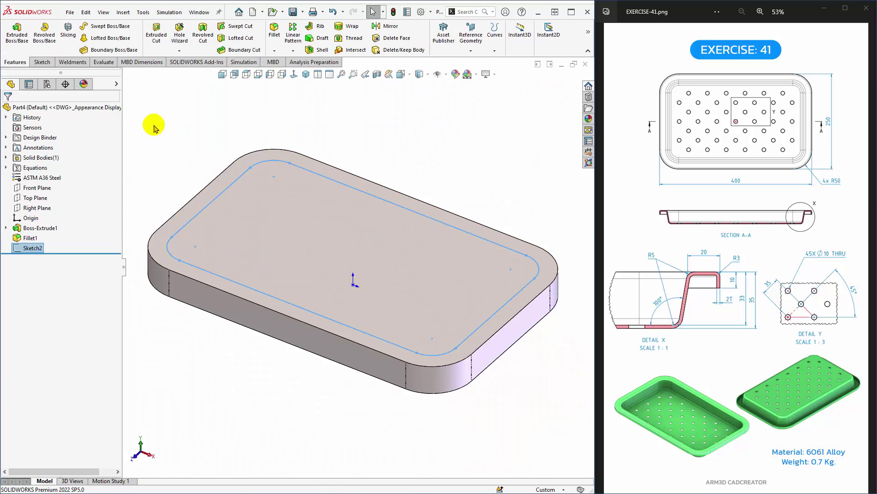
Extrude-cut Sketch2 33 mm deep with 10° drafted walls
{"action": "left_click", "coordinate": [156, 41]}
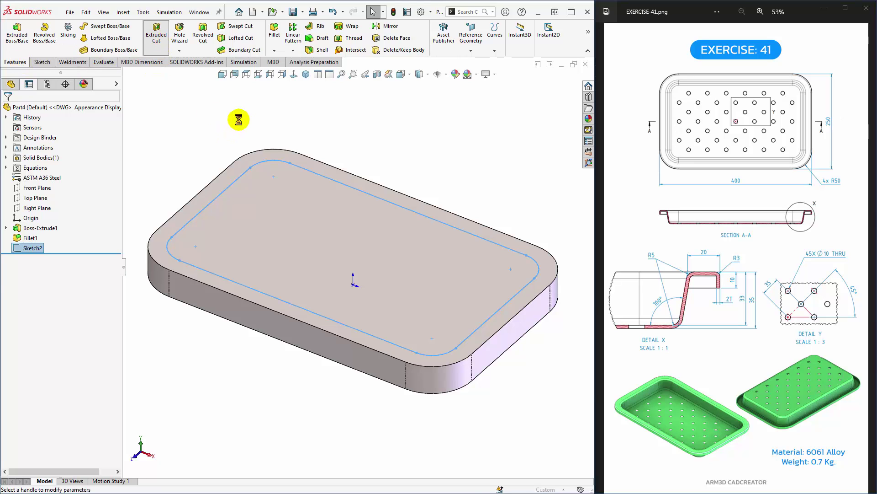
{"action": "left_click", "coordinate": [221, 74]}
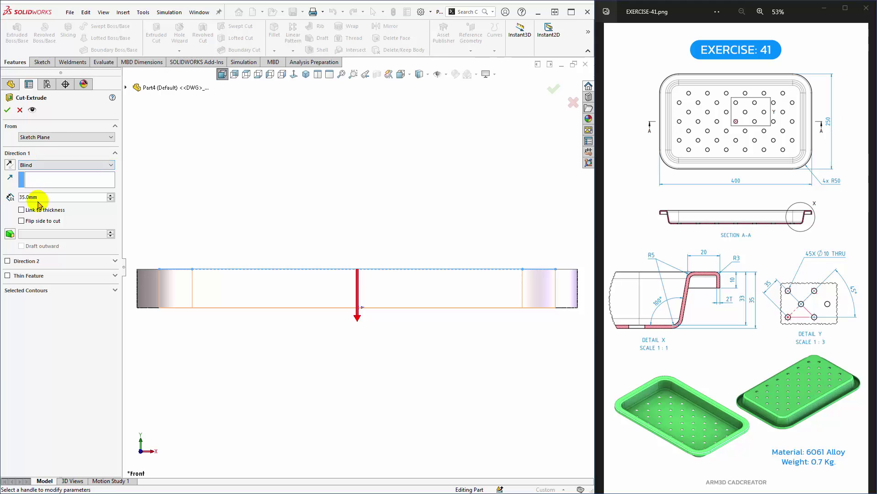
{"action": "left_click_drag", "start_coordinate": [46, 195], "coordinate": [6, 199]}
{"action": "type", "text": "33"}
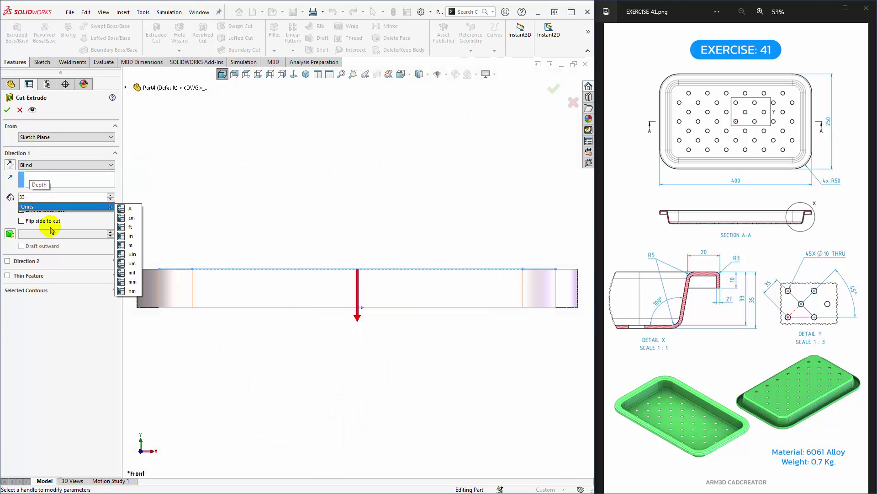
{"action": "key", "text": "Return"}
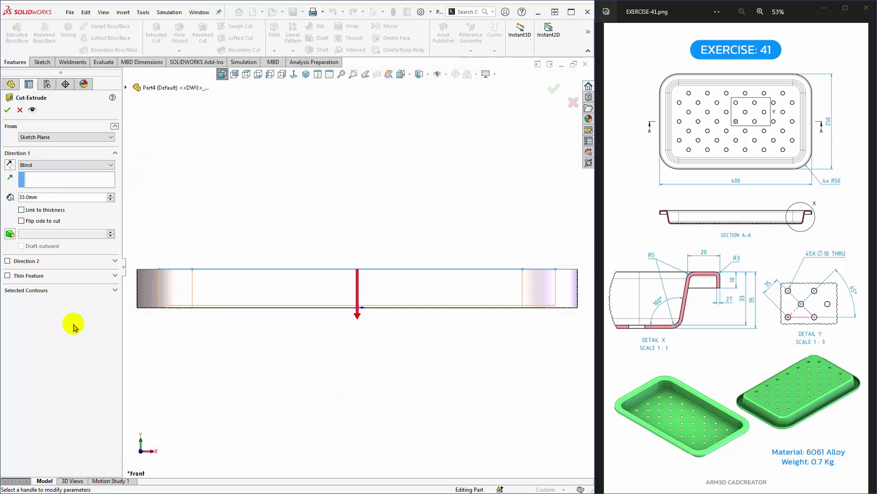
{"action": "scroll", "coordinate": [498, 340], "scroll_direction": "down", "scroll_amount": 3}
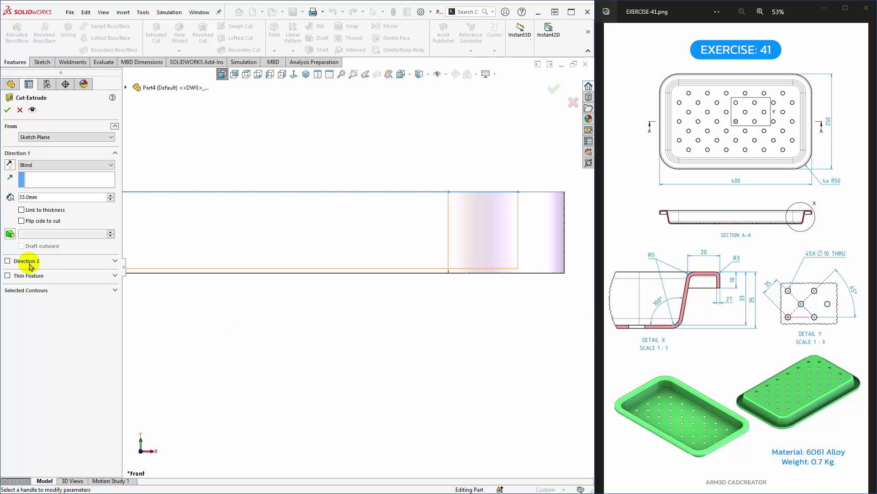
{"action": "left_click", "coordinate": [9, 233]}
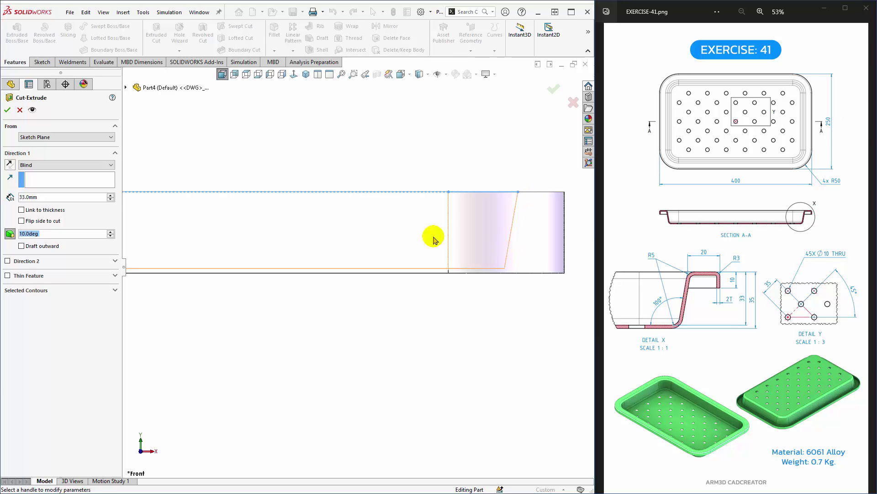
{"action": "scroll", "coordinate": [402, 233], "scroll_direction": "up", "scroll_amount": 3}
{"action": "scroll", "coordinate": [275, 251], "scroll_direction": "up", "scroll_amount": 2}
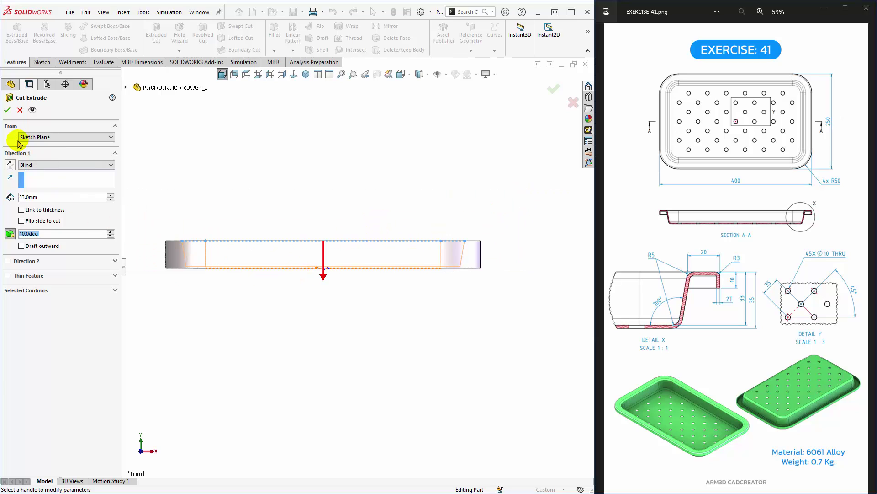
{"action": "left_click", "coordinate": [8, 110]}
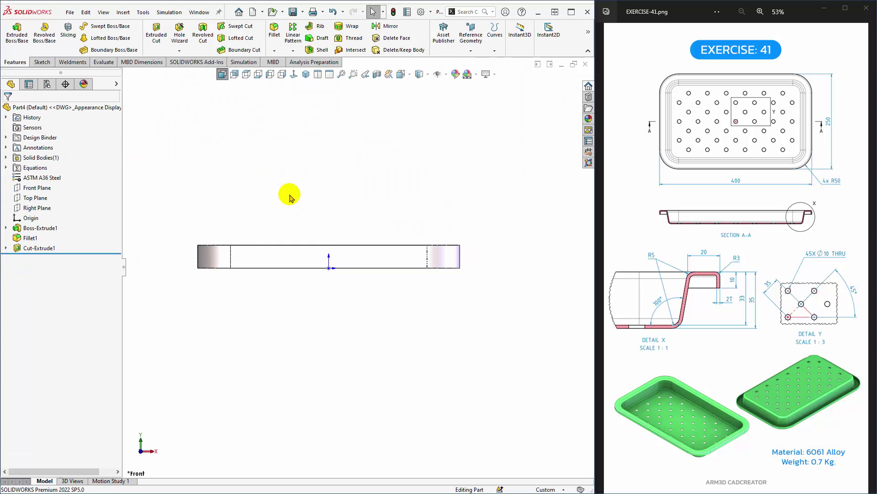
{"action": "key", "text": "ctrl+7"}
Fit the tray, view the drafted pocket from the top, then return to isometric
{"action": "key", "text": "f"}
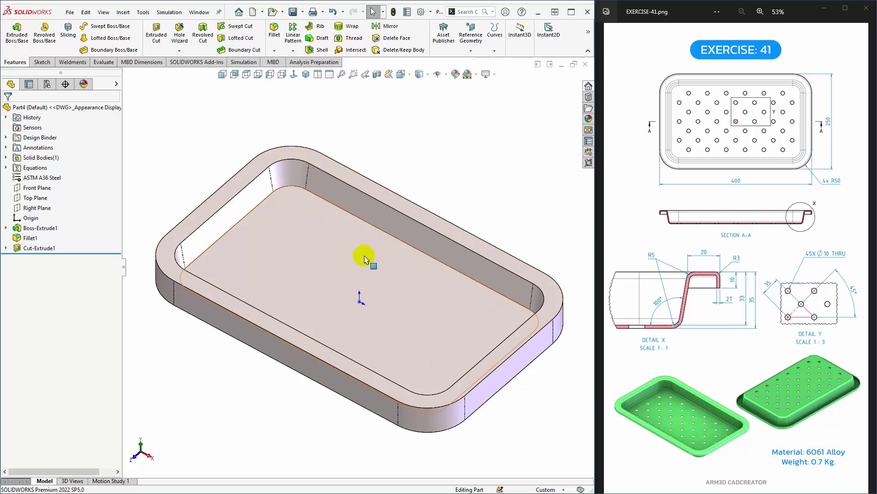
{"action": "left_click", "coordinate": [247, 75]}
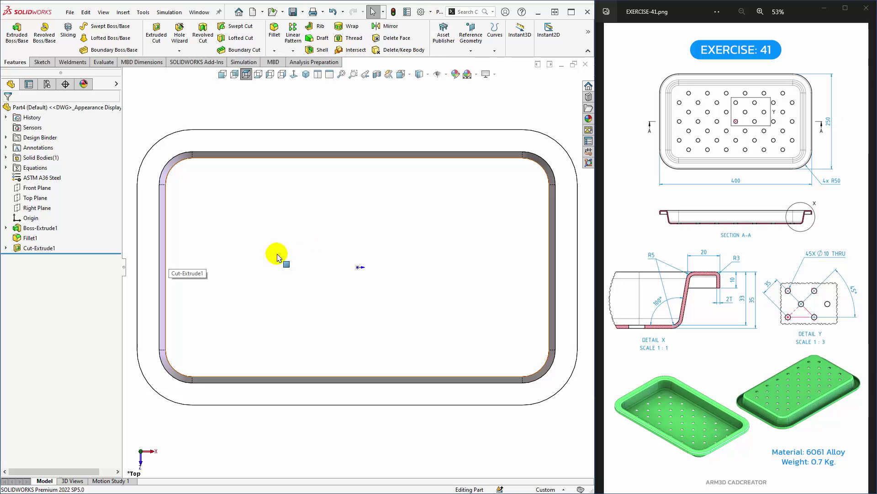
{"action": "left_click", "coordinate": [306, 75]}
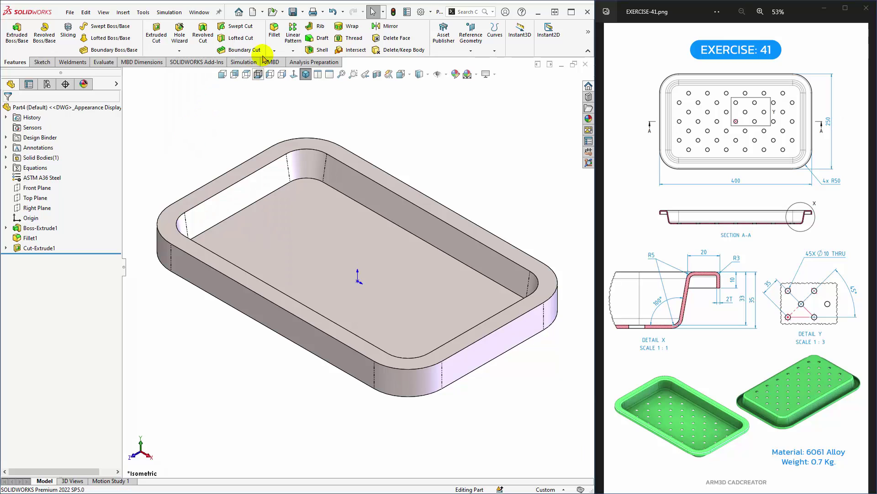
Fillet the pocket's inner bottom and inner rim edge loops with a 5 mm radius
{"action": "left_click", "coordinate": [274, 32]}
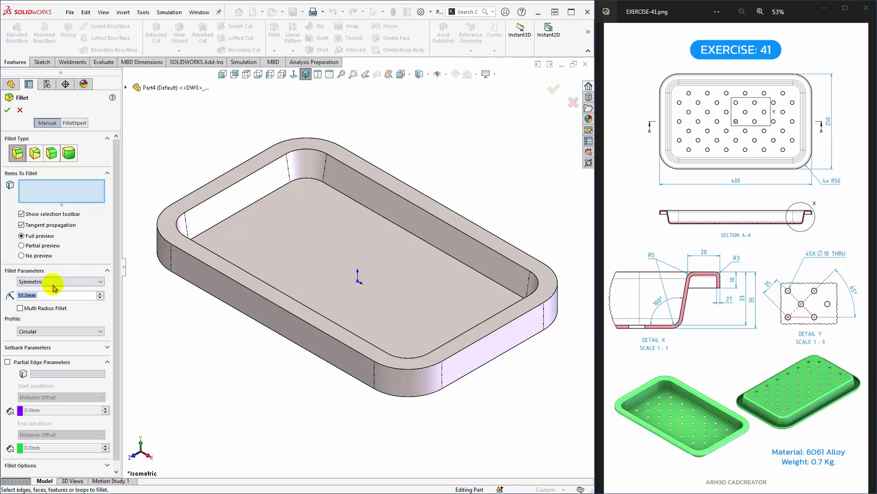
{"action": "type", "text": "5"}
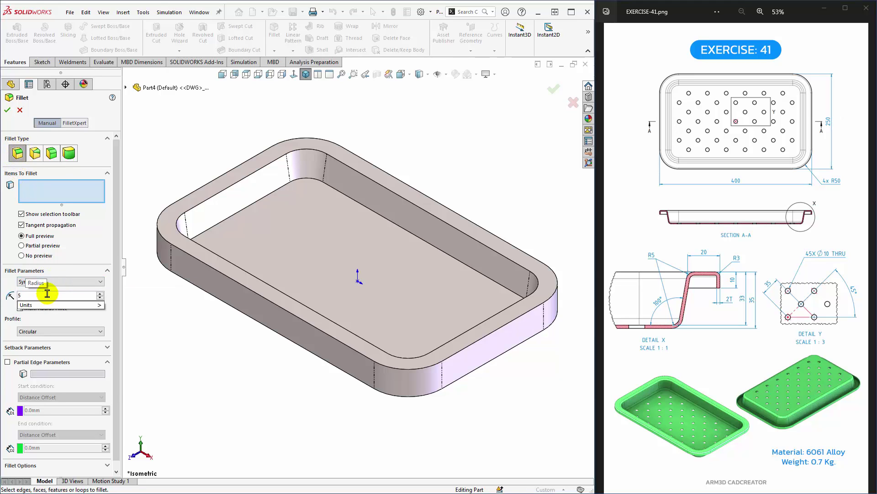
{"action": "key", "text": "Return"}
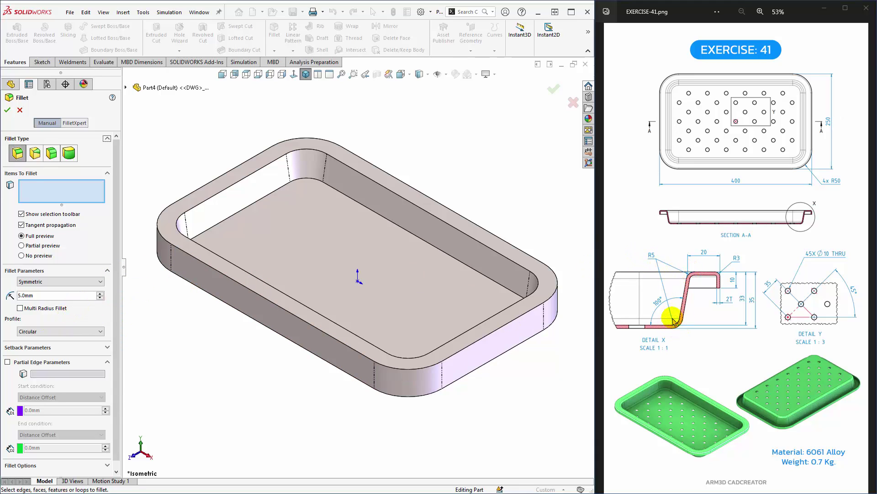
{"action": "left_click", "coordinate": [355, 197]}
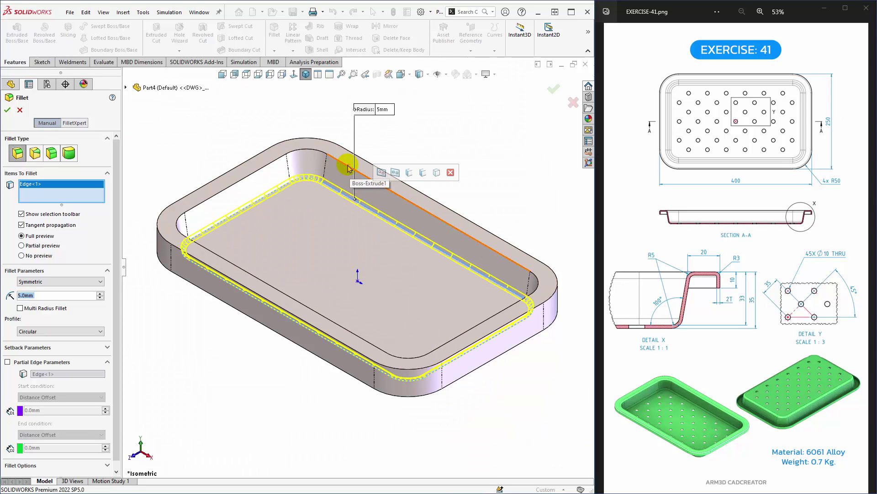
{"action": "left_click", "coordinate": [348, 169]}
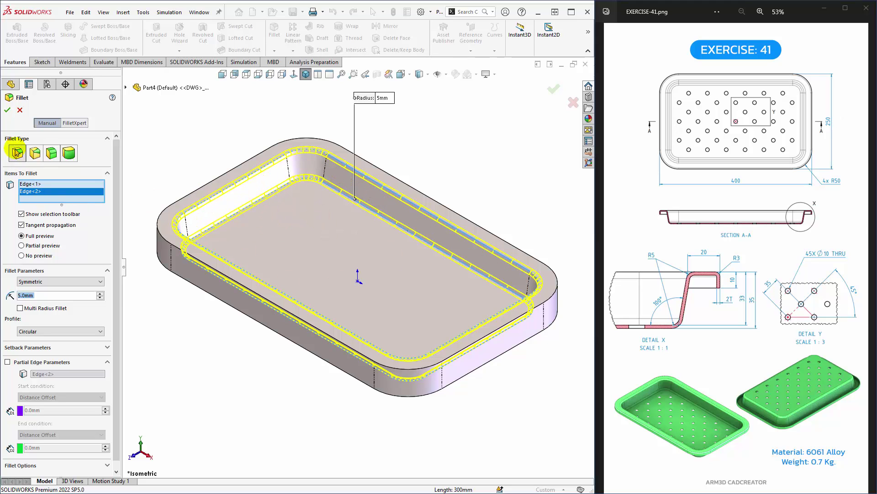
{"action": "left_click", "coordinate": [7, 110]}
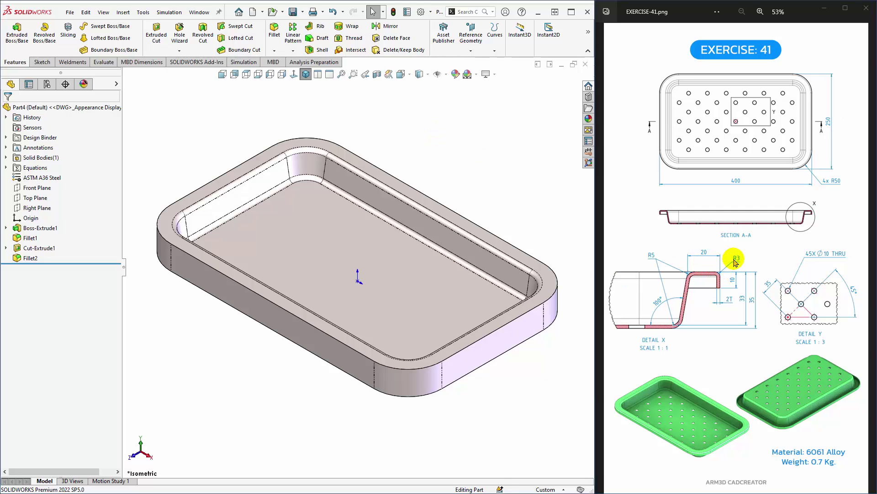
Fillet the tray's outer top edge with a 3 mm radius
{"action": "left_click", "coordinate": [274, 31]}
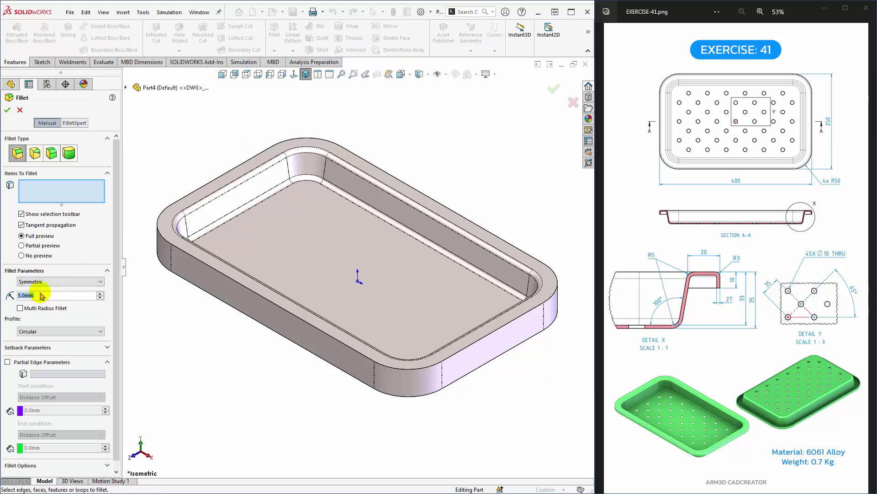
{"action": "type", "text": "3"}
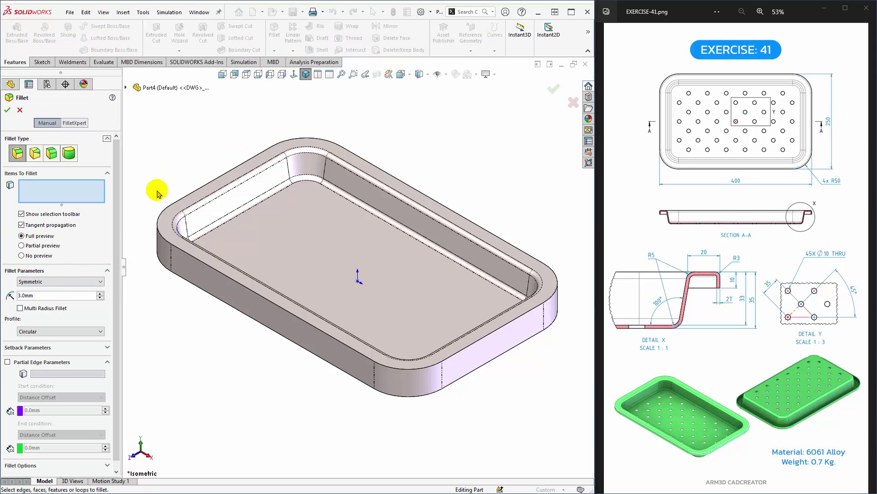
{"action": "left_click", "coordinate": [181, 253]}
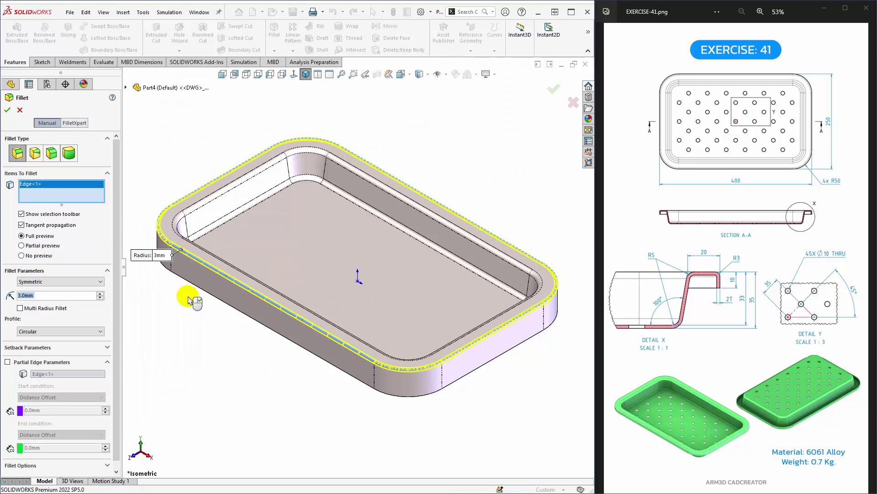
{"action": "left_click", "coordinate": [7, 110]}
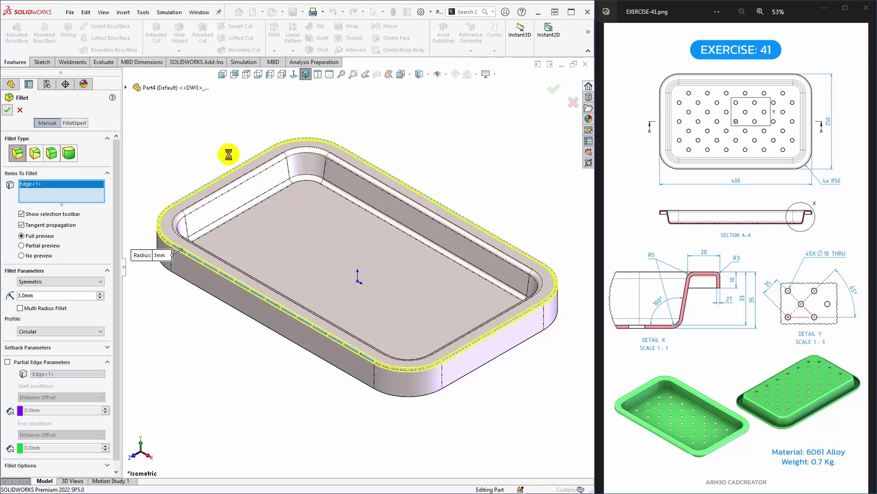
{"action": "scroll", "coordinate": [352, 253], "scroll_direction": "up", "scroll_amount": 2}
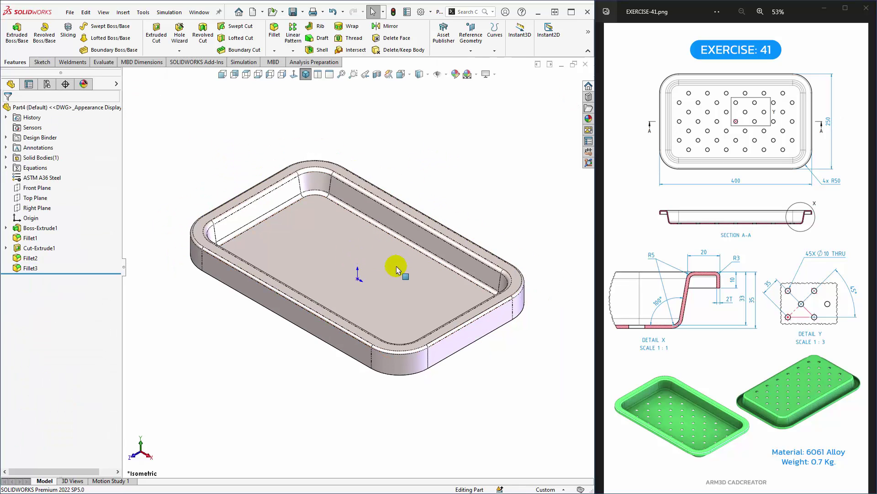
{"action": "mouse_move", "coordinate": [396, 270]}
{"action": "middle_mouse_down"}
{"action": "mouse_move", "coordinate": [348, 197]}
{"action": "mouse_move", "coordinate": [372, 252]}
{"action": "mouse_move", "coordinate": [398, 241]}
{"action": "mouse_move", "coordinate": [417, 279]}
{"action": "mouse_move", "coordinate": [362, 268]}
{"action": "mouse_move", "coordinate": [385, 186]}
{"action": "mouse_move", "coordinate": [421, 199]}
{"action": "middle_mouse_up"}
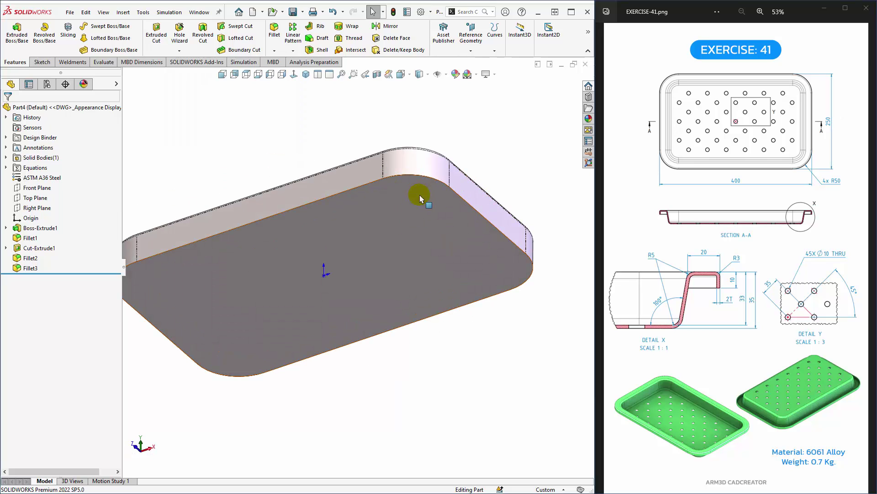
{"action": "mouse_move", "coordinate": [465, 251]}
{"action": "middle_mouse_down"}
{"action": "mouse_move", "coordinate": [333, 292]}
{"action": "mouse_move", "coordinate": [260, 330]}
{"action": "mouse_move", "coordinate": [196, 322]}
{"action": "mouse_move", "coordinate": [308, 313]}
{"action": "mouse_move", "coordinate": [335, 323]}
{"action": "middle_mouse_up"}
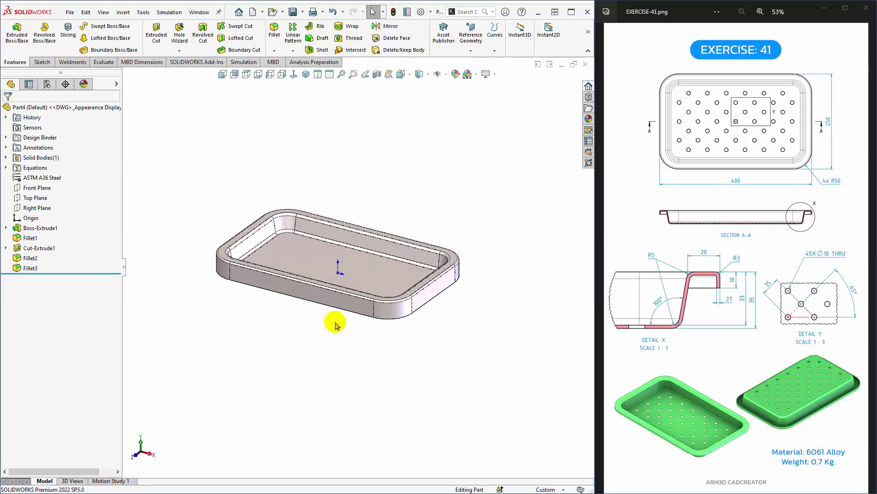
{"action": "scroll", "coordinate": [402, 305], "scroll_direction": "down", "scroll_amount": 2}
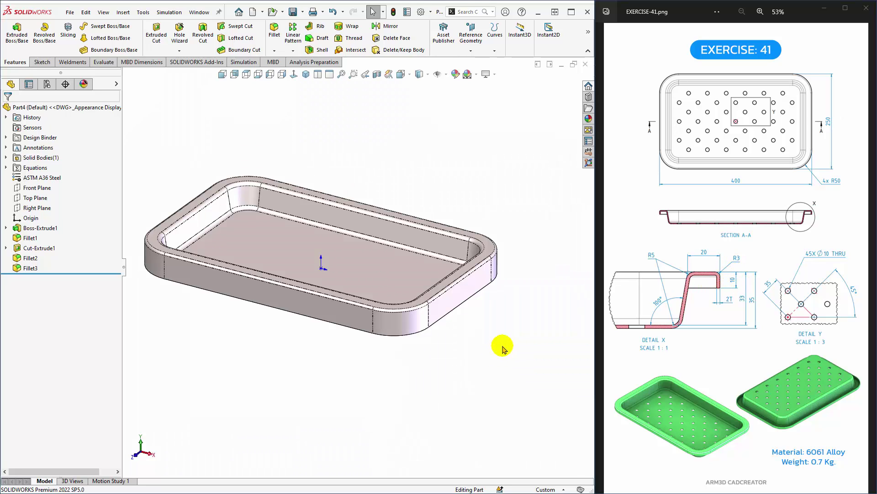
{"action": "middle_click_drag", "start_coordinate": [363, 337], "coordinate": [298, 275]}
{"action": "scroll", "coordinate": [297, 275], "scroll_direction": "down", "scroll_amount": 2}
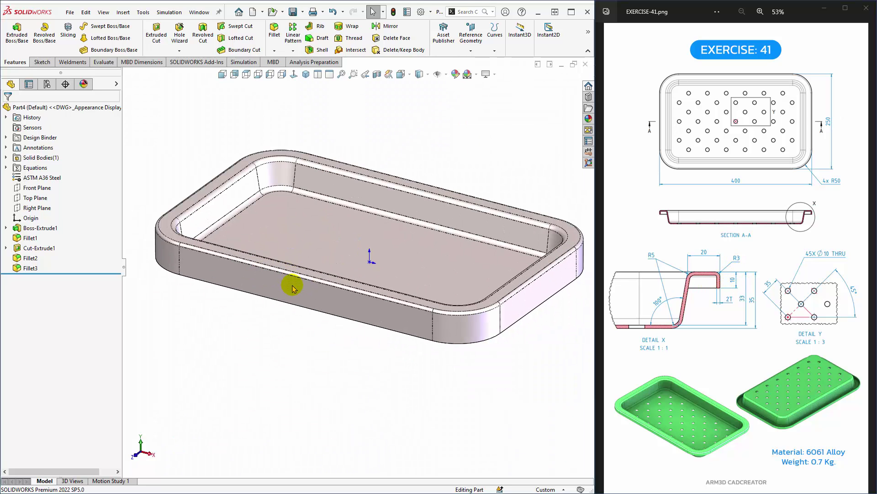
{"action": "scroll", "coordinate": [256, 270], "scroll_direction": "down", "scroll_amount": 2}
{"action": "scroll", "coordinate": [167, 250], "scroll_direction": "down", "scroll_amount": 2}
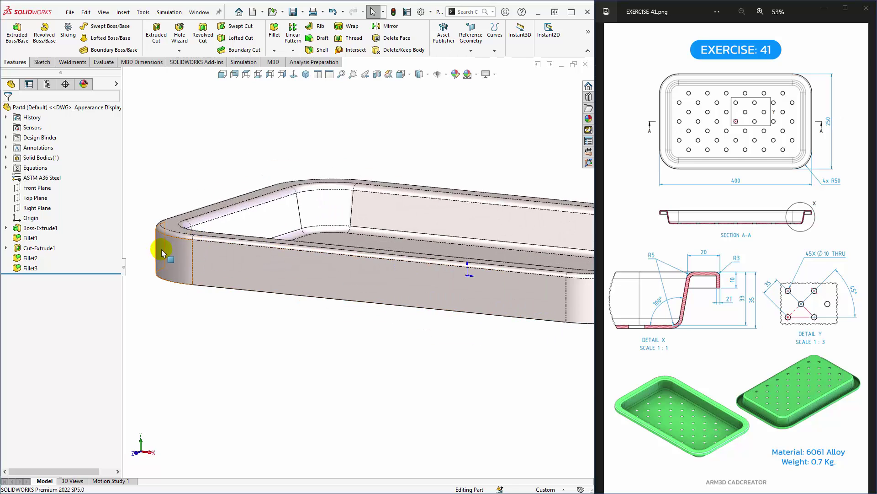
{"action": "scroll", "coordinate": [215, 251], "scroll_direction": "up", "scroll_amount": 5}
{"action": "middle_click_drag", "start_coordinate": [268, 251], "coordinate": [274, 260]}
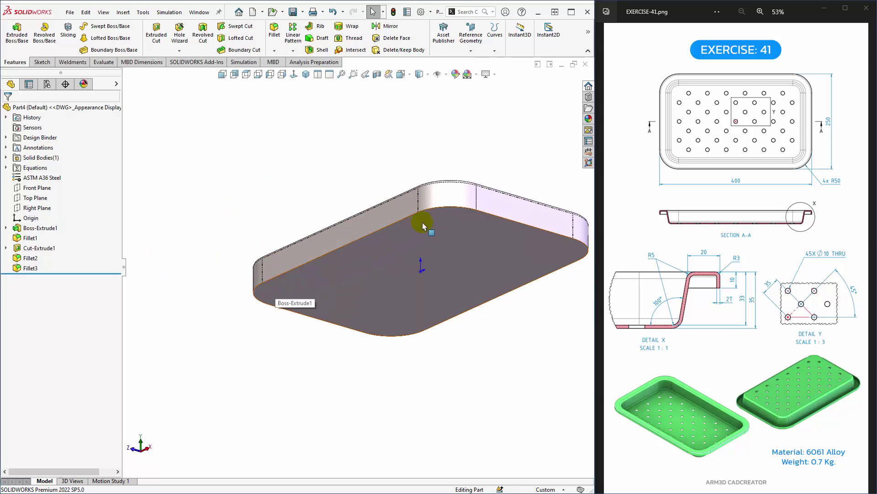
{"action": "middle_click_drag", "start_coordinate": [372, 226], "coordinate": [307, 270]}
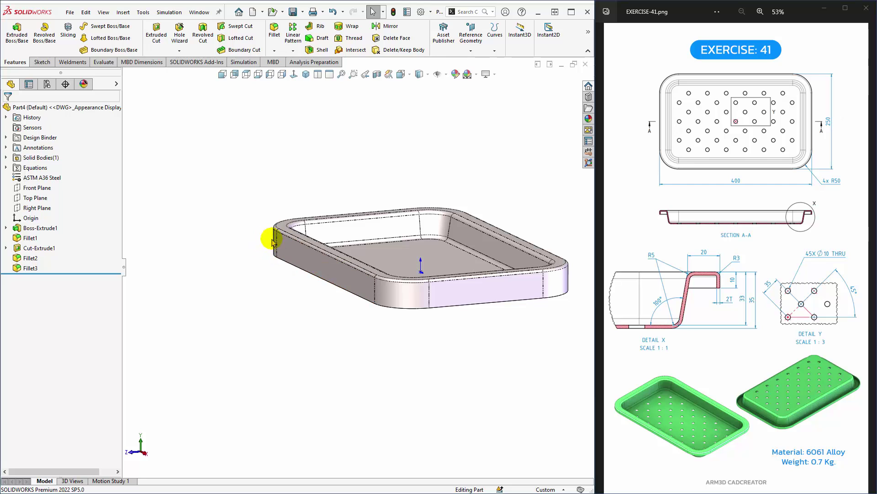
{"action": "mouse_move", "coordinate": [392, 310]}
{"action": "middle_mouse_down"}
{"action": "mouse_move", "coordinate": [293, 321]}
{"action": "mouse_move", "coordinate": [363, 326]}
{"action": "mouse_move", "coordinate": [343, 337]}
{"action": "middle_mouse_up"}
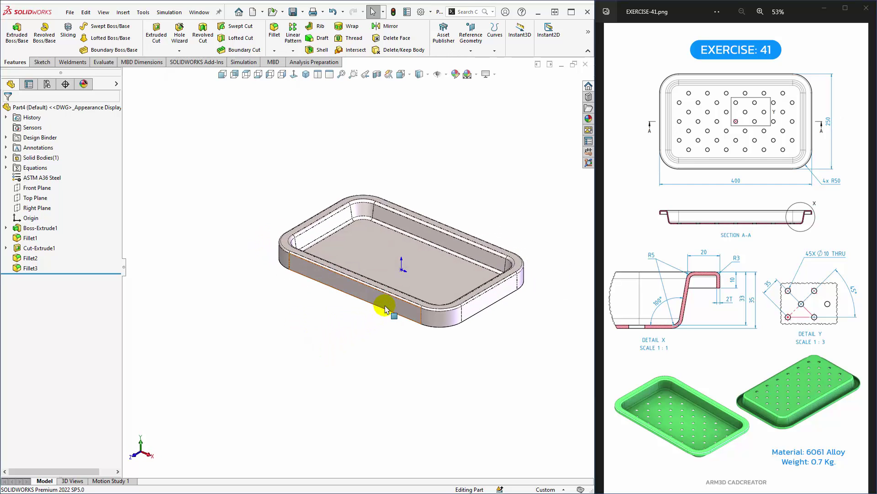
{"action": "middle_click_drag", "start_coordinate": [473, 259], "coordinate": [416, 268]}
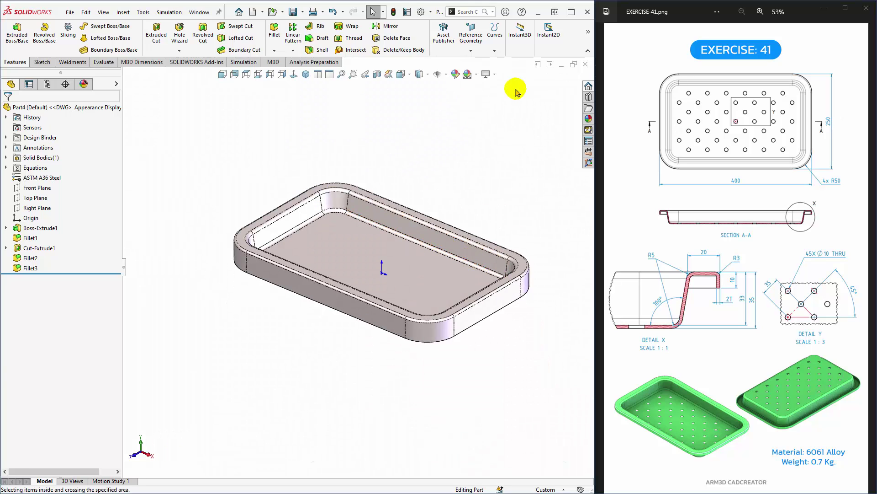
{"action": "left_click", "coordinate": [494, 49]}
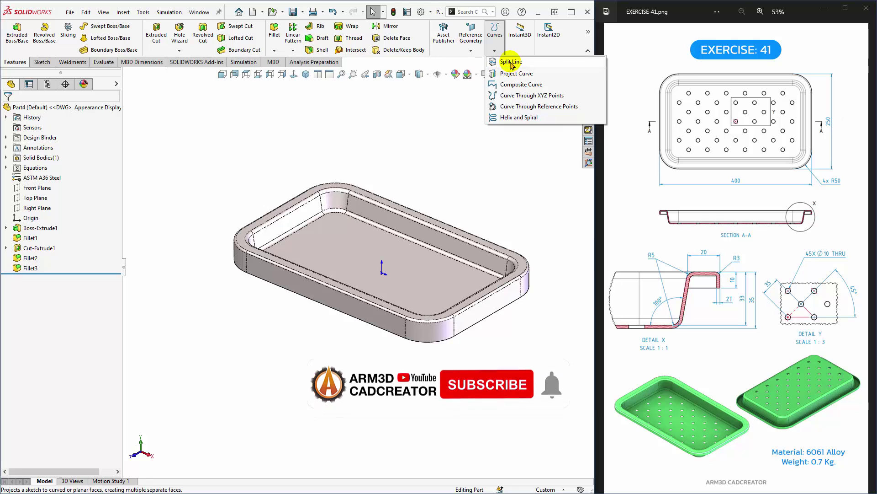
{"action": "left_click", "coordinate": [225, 165]}
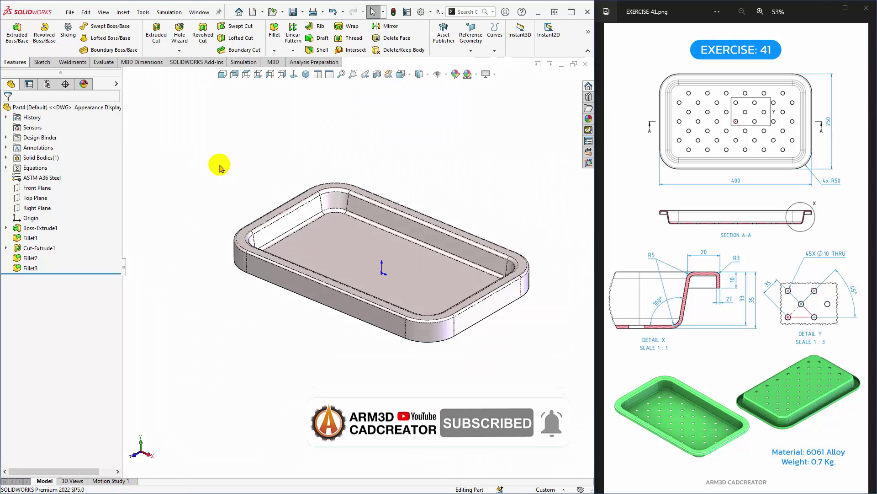
{"action": "scroll", "coordinate": [405, 248], "scroll_direction": "down", "scroll_amount": 2}
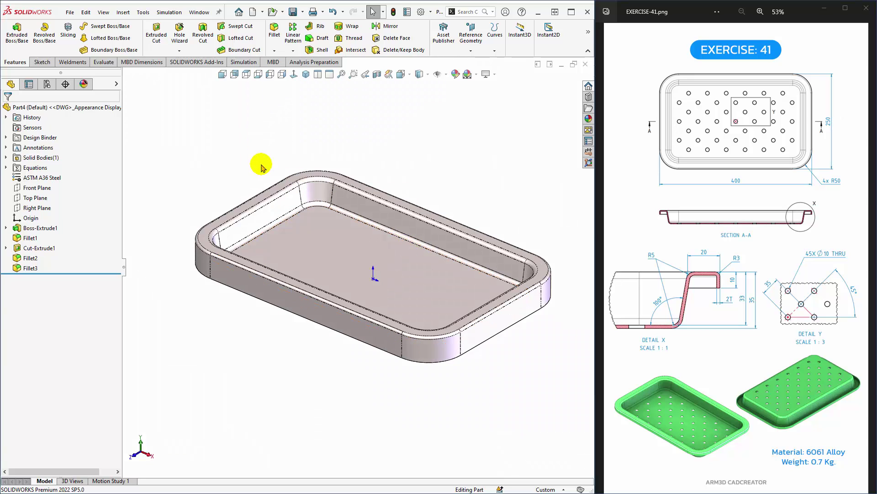
{"action": "scroll", "coordinate": [226, 242], "scroll_direction": "down", "scroll_amount": 2}
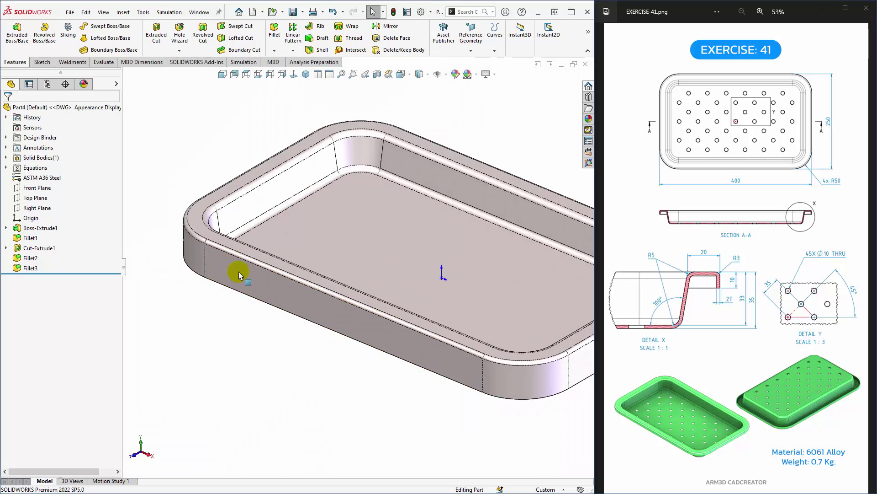
{"action": "scroll", "coordinate": [420, 304], "scroll_direction": "up", "scroll_amount": 2}
{"action": "scroll", "coordinate": [211, 267], "scroll_direction": "down", "scroll_amount": 2}
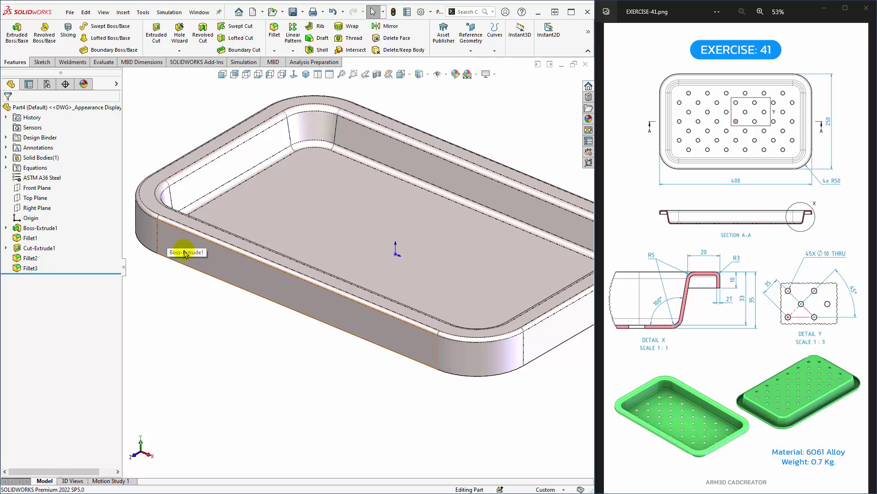
{"action": "scroll", "coordinate": [388, 256], "scroll_direction": "up", "scroll_amount": 2}
{"action": "middle_click_drag", "start_coordinate": [401, 203], "coordinate": [440, 150]}
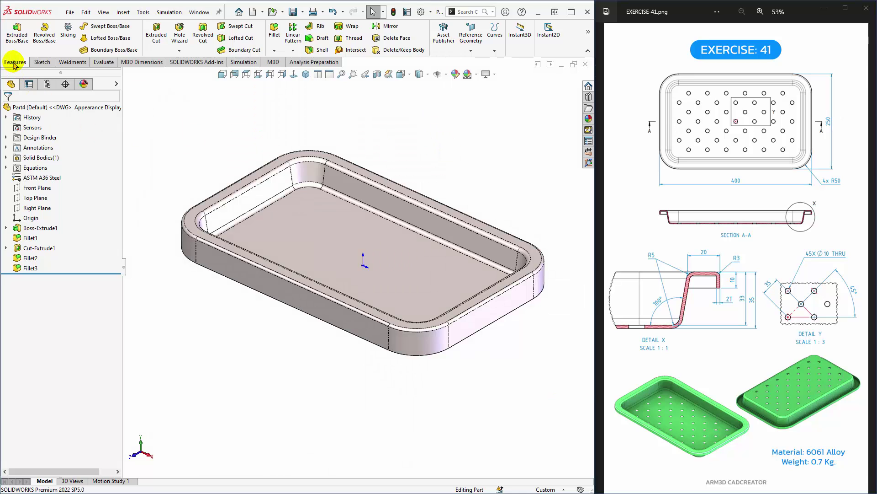
Start a reference plane using the tray's top rim face as its reference
{"action": "left_click", "coordinate": [471, 50]}
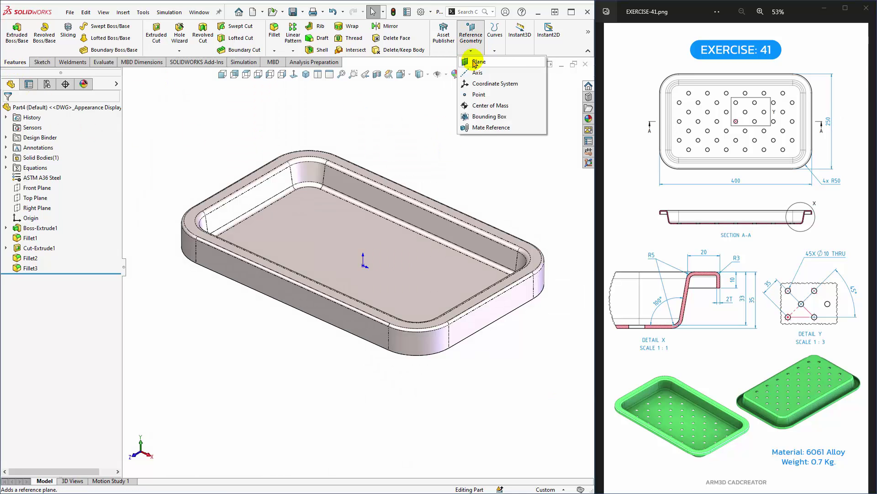
{"action": "left_click", "coordinate": [475, 62]}
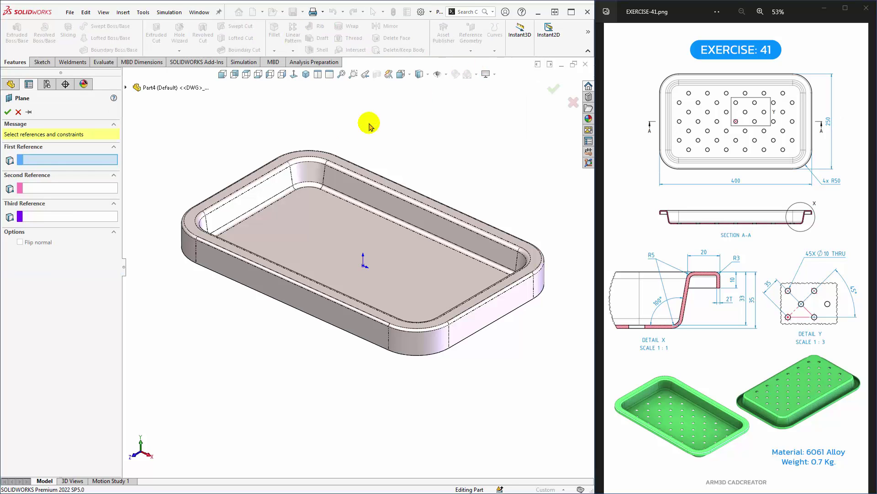
{"action": "scroll", "coordinate": [208, 234], "scroll_direction": "down", "scroll_amount": 5}
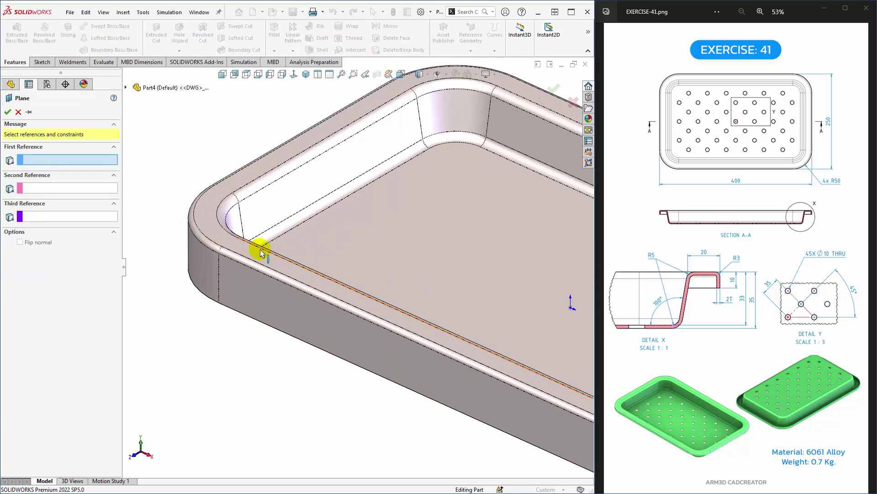
{"action": "scroll", "coordinate": [262, 253], "scroll_direction": "up", "scroll_amount": 3}
{"action": "scroll", "coordinate": [262, 252], "scroll_direction": "up", "scroll_amount": 2}
{"action": "left_click", "coordinate": [254, 248]}
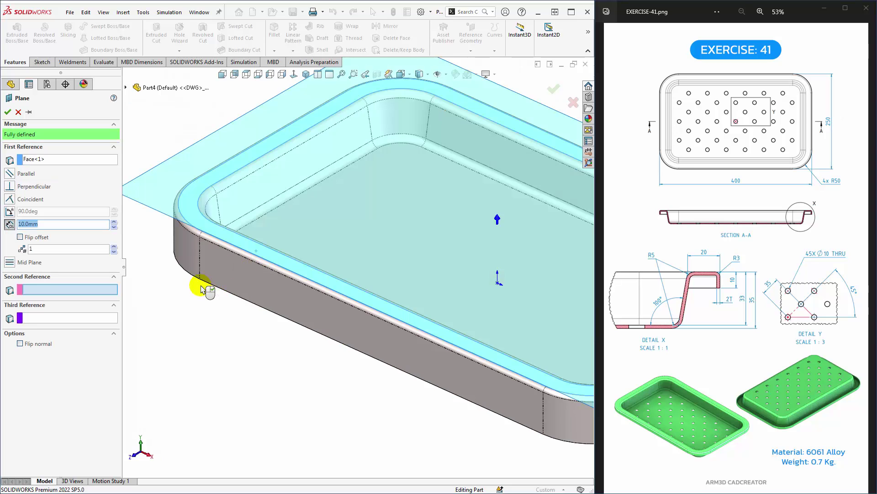
{"action": "scroll", "coordinate": [203, 290], "scroll_direction": "up", "scroll_amount": 2}
{"action": "scroll", "coordinate": [201, 293], "scroll_direction": "up", "scroll_amount": 3}
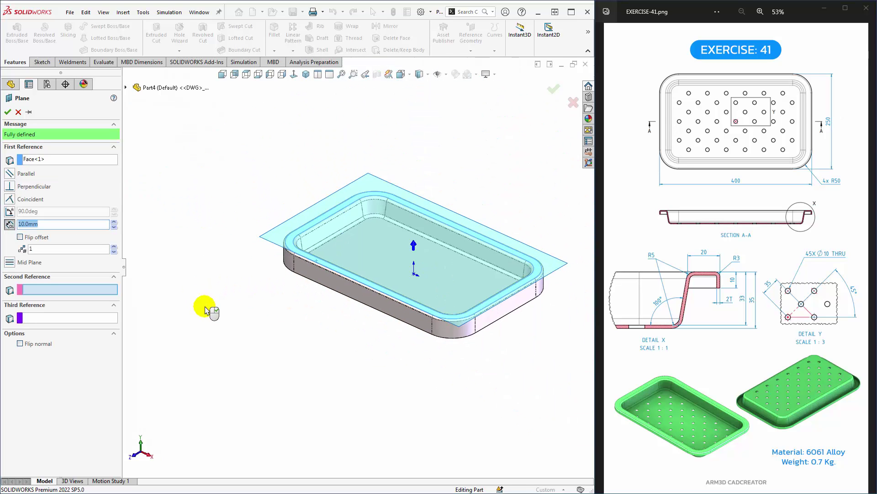
{"action": "mouse_move", "coordinate": [204, 310]}
{"action": "middle_mouse_down"}
{"action": "mouse_move", "coordinate": [265, 294]}
{"action": "mouse_move", "coordinate": [270, 274]}
{"action": "middle_mouse_up"}
{"action": "scroll", "coordinate": [271, 274], "scroll_direction": "down", "scroll_amount": 3}
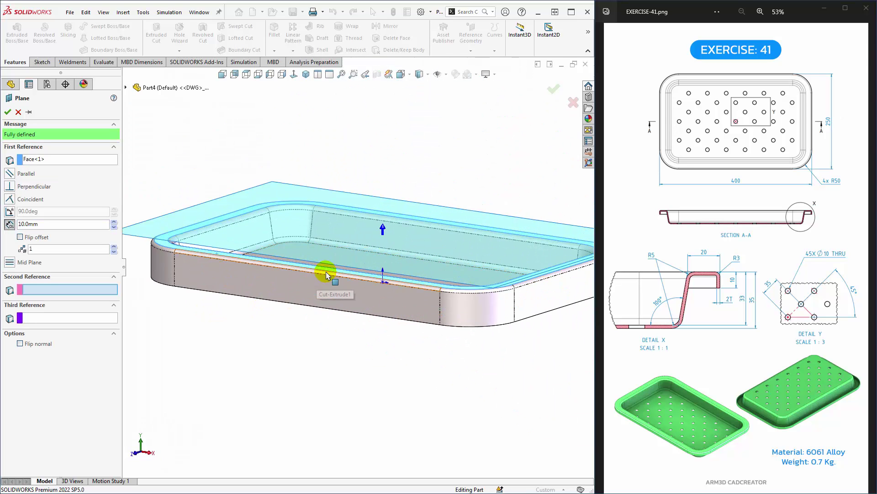
{"action": "middle_click_drag", "start_coordinate": [326, 275], "coordinate": [338, 229]}
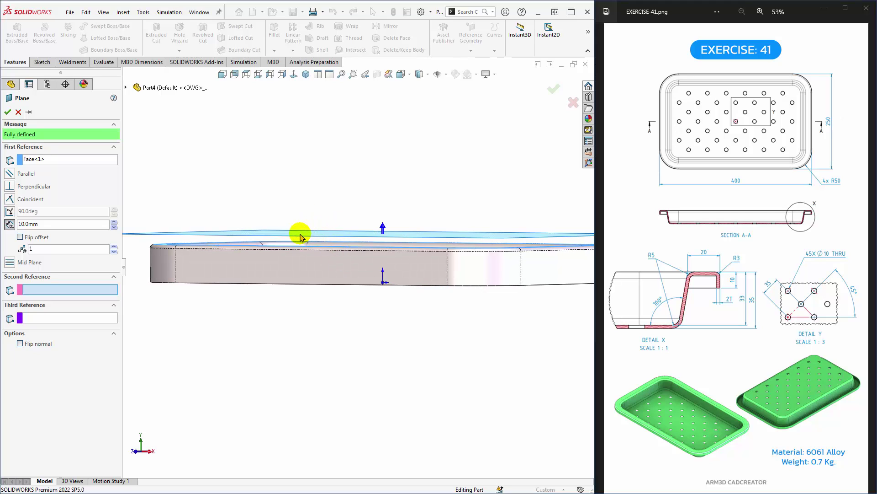
{"action": "scroll", "coordinate": [383, 234], "scroll_direction": "down", "scroll_amount": 1}
{"action": "scroll", "coordinate": [391, 260], "scroll_direction": "down", "scroll_amount": 1}
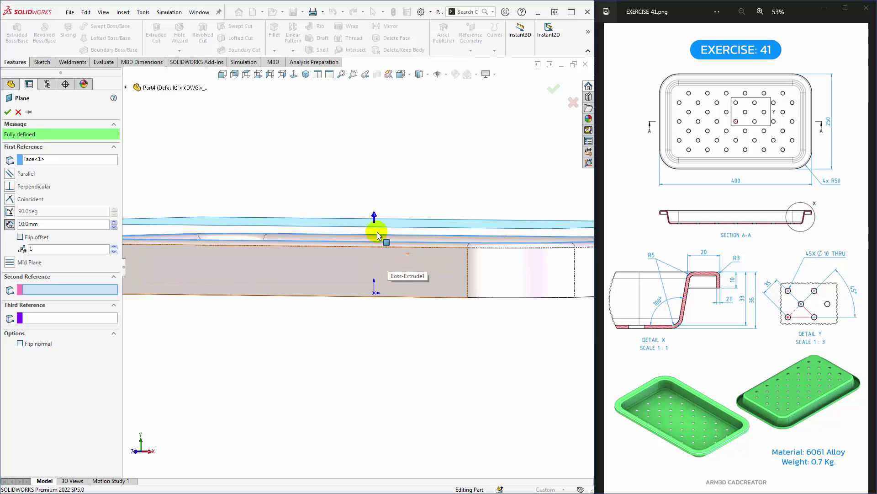
Flip the 10 mm offset below the rim face and create Plane1
{"action": "left_click", "coordinate": [20, 237]}
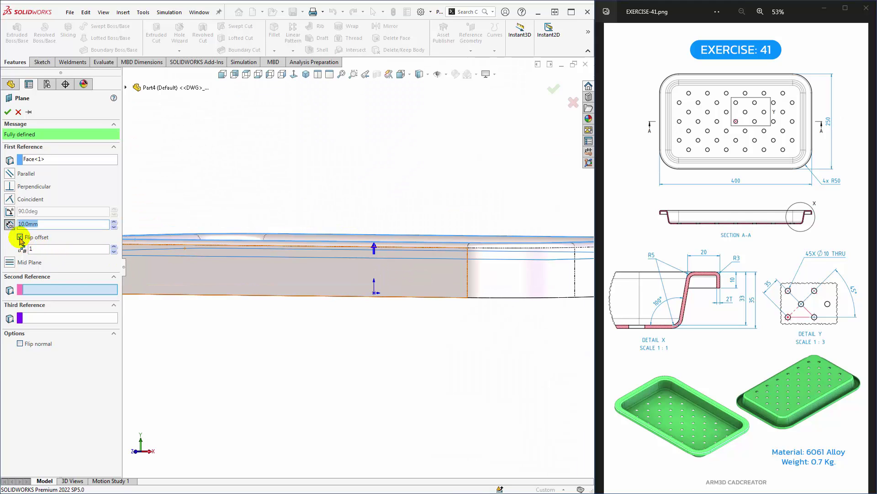
{"action": "left_click", "coordinate": [30, 223]}
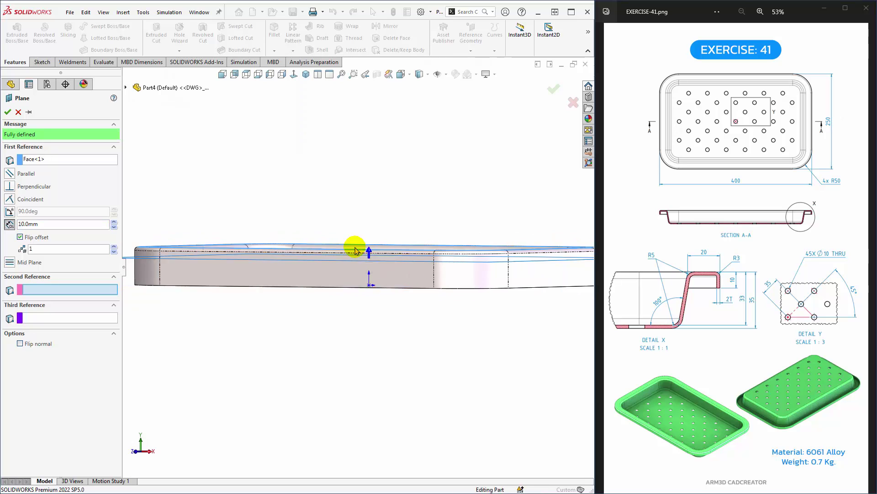
{"action": "mouse_move", "coordinate": [352, 247]}
{"action": "middle_mouse_down"}
{"action": "mouse_move", "coordinate": [349, 280]}
{"action": "mouse_move", "coordinate": [359, 258]}
{"action": "middle_mouse_up"}
{"action": "scroll", "coordinate": [215, 261], "scroll_direction": "up", "scroll_amount": 2}
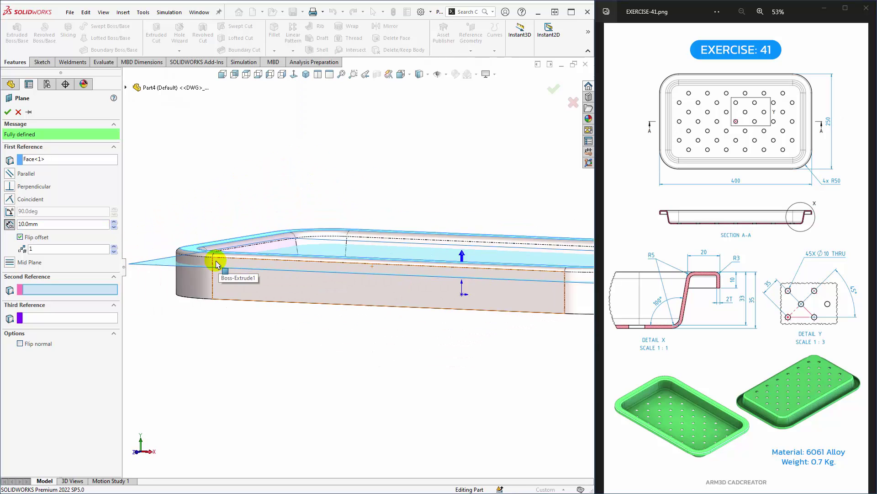
{"action": "middle_click_drag", "start_coordinate": [215, 254], "coordinate": [251, 239]}
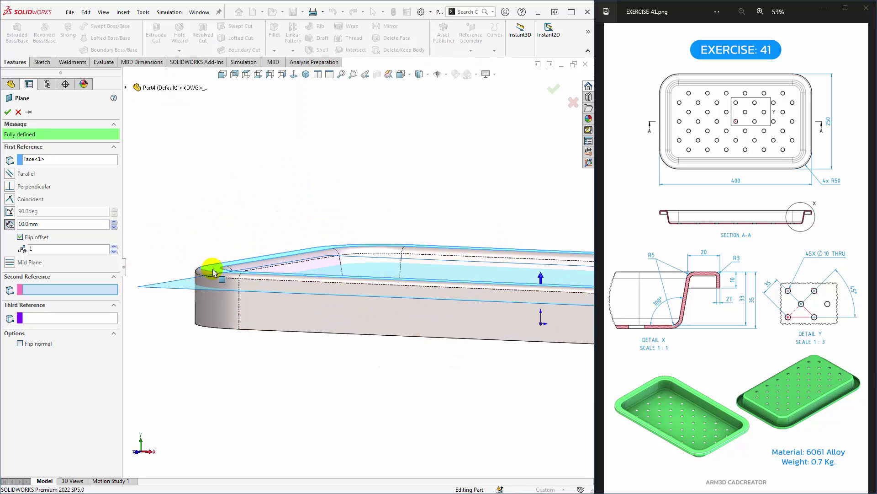
{"action": "scroll", "coordinate": [211, 292], "scroll_direction": "up", "scroll_amount": 2}
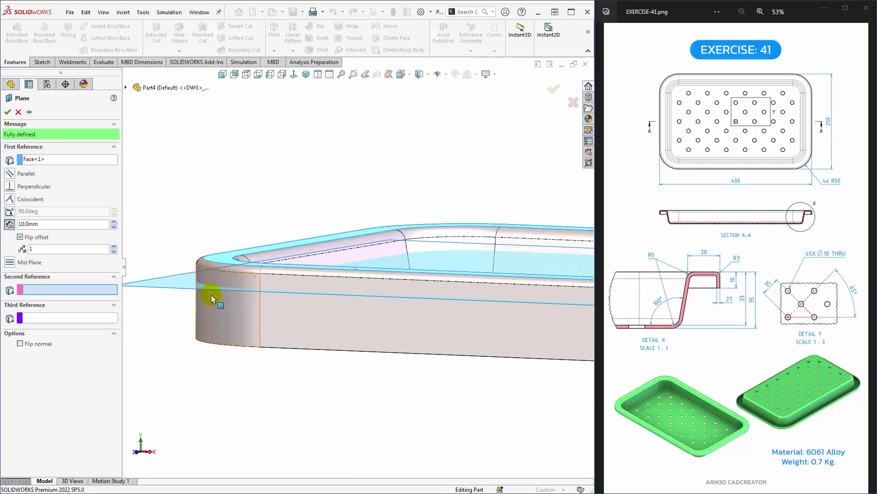
{"action": "scroll", "coordinate": [205, 294], "scroll_direction": "down", "scroll_amount": 3}
{"action": "middle_click_drag", "start_coordinate": [318, 293], "coordinate": [368, 319]}
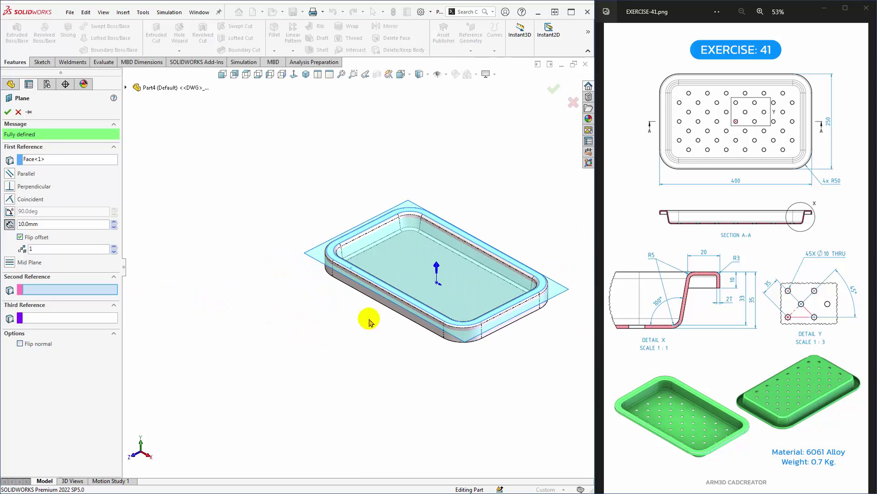
{"action": "left_click", "coordinate": [8, 112]}
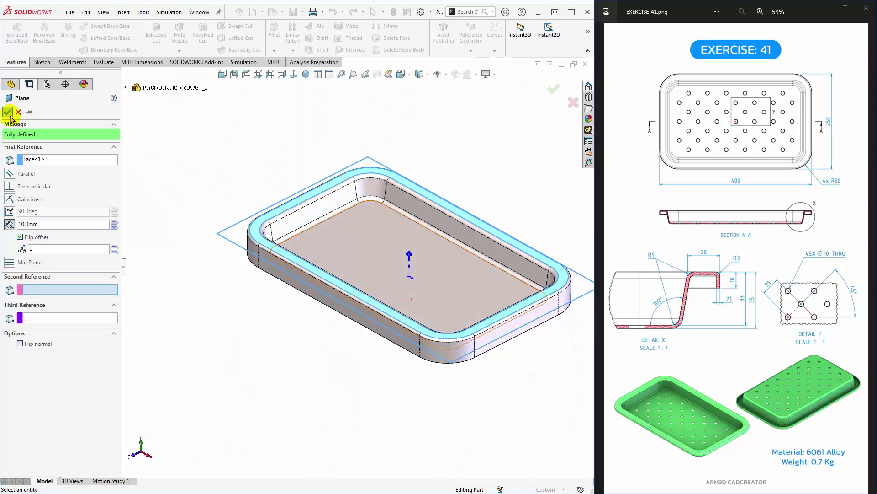
{"action": "left_click", "coordinate": [294, 170]}
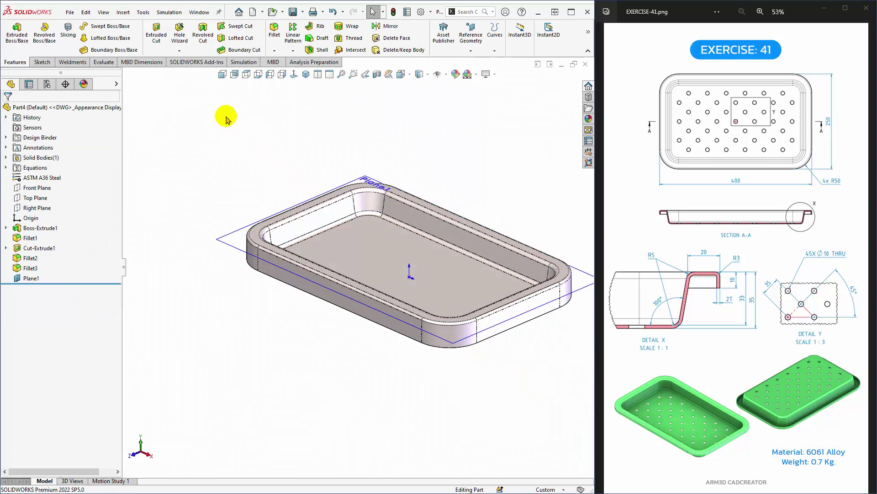
Check Plane1 from the Front view, orbit back to 3D, and open the Curves list
{"action": "left_click", "coordinate": [223, 76]}
{"action": "scroll", "coordinate": [259, 247], "scroll_direction": "down", "scroll_amount": 3}
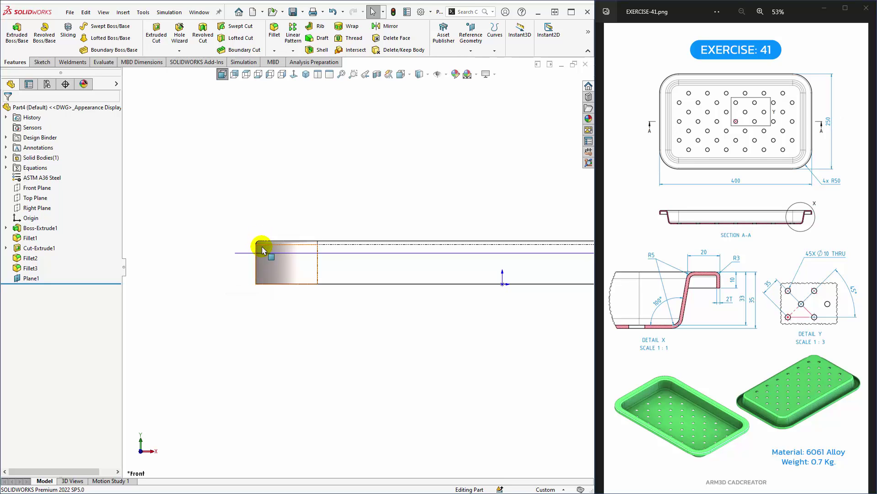
{"action": "scroll", "coordinate": [212, 280], "scroll_direction": "up", "scroll_amount": 3}
{"action": "scroll", "coordinate": [345, 284], "scroll_direction": "up", "scroll_amount": 2}
{"action": "middle_click_drag", "start_coordinate": [345, 283], "coordinate": [385, 307]}
{"action": "scroll", "coordinate": [436, 282], "scroll_direction": "down", "scroll_amount": 5}
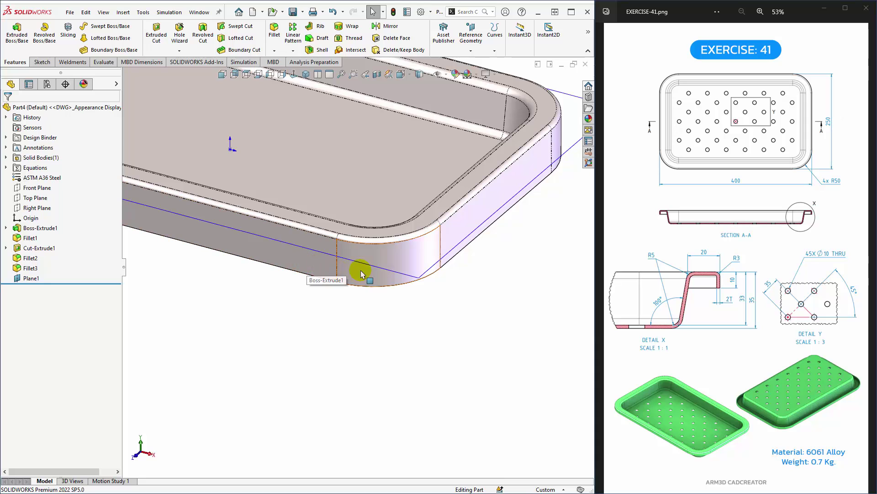
{"action": "scroll", "coordinate": [358, 293], "scroll_direction": "up", "scroll_amount": 5}
{"action": "scroll", "coordinate": [316, 228], "scroll_direction": "up", "scroll_amount": 3}
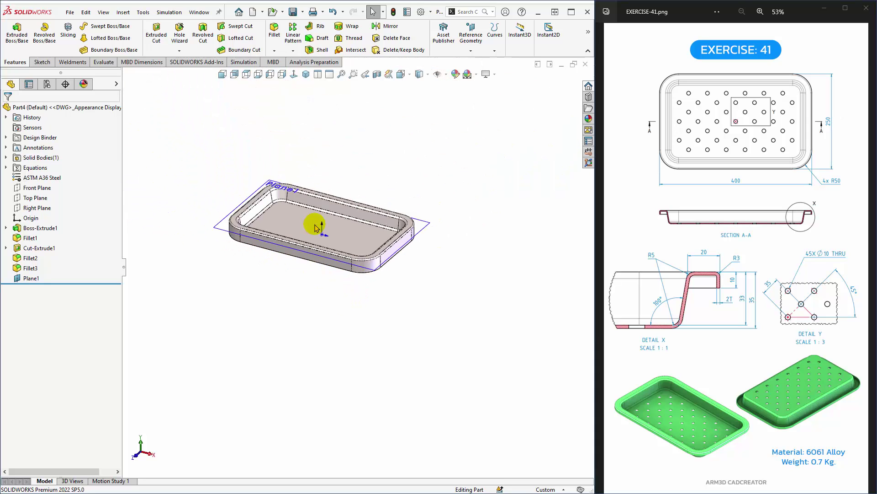
{"action": "scroll", "coordinate": [317, 227], "scroll_direction": "down", "scroll_amount": 2}
{"action": "scroll", "coordinate": [323, 180], "scroll_direction": "down", "scroll_amount": 2}
{"action": "scroll", "coordinate": [320, 215], "scroll_direction": "up", "scroll_amount": 2}
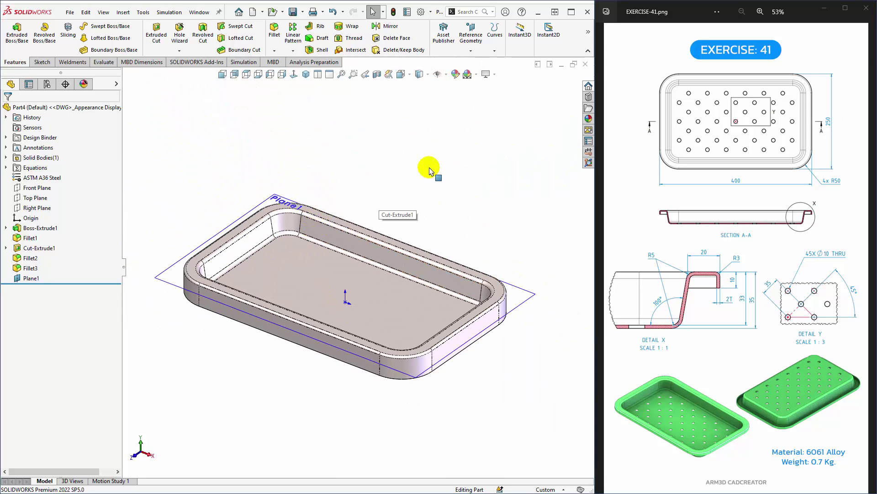
{"action": "left_click", "coordinate": [494, 51]}
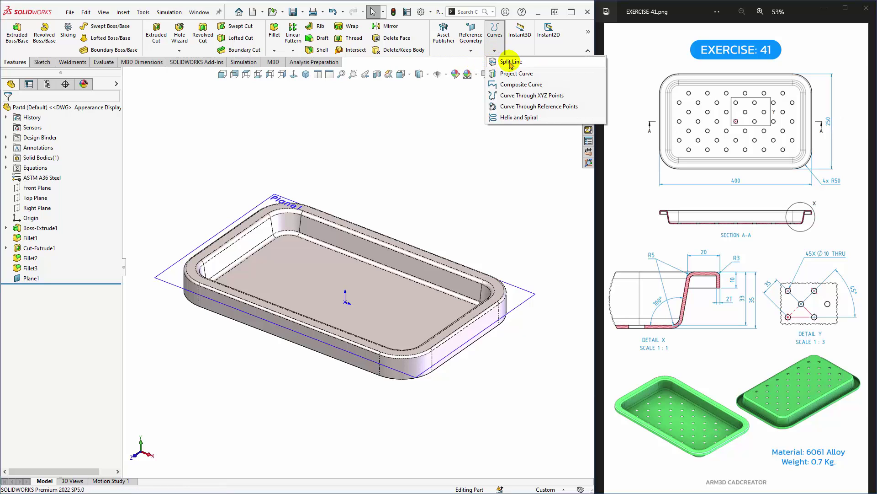
Start an Intersection split line with Plane1 as the splitting tool
{"action": "left_click", "coordinate": [510, 63]}
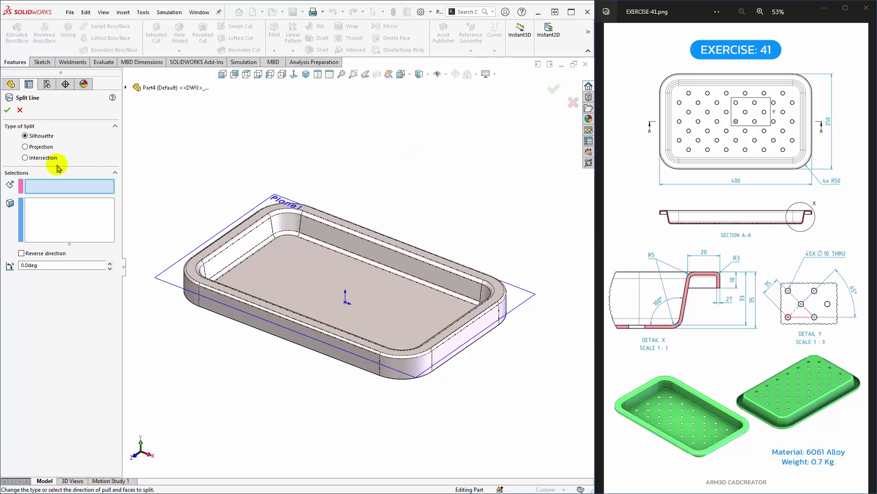
{"action": "left_click", "coordinate": [25, 158]}
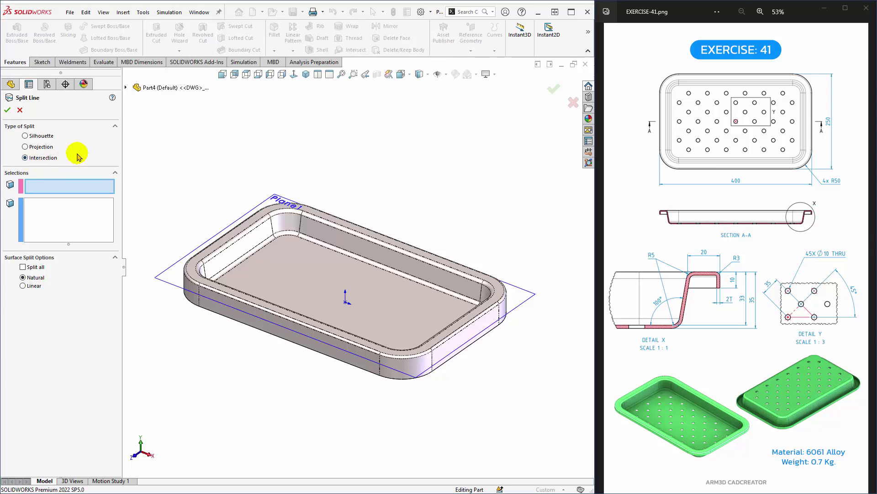
{"action": "scroll", "coordinate": [291, 260], "scroll_direction": "down", "scroll_amount": 2}
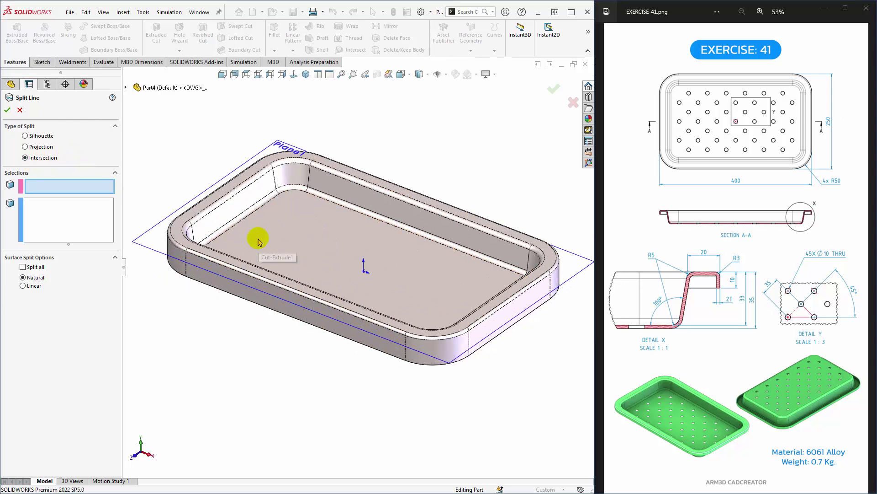
{"action": "left_click", "coordinate": [147, 235]}
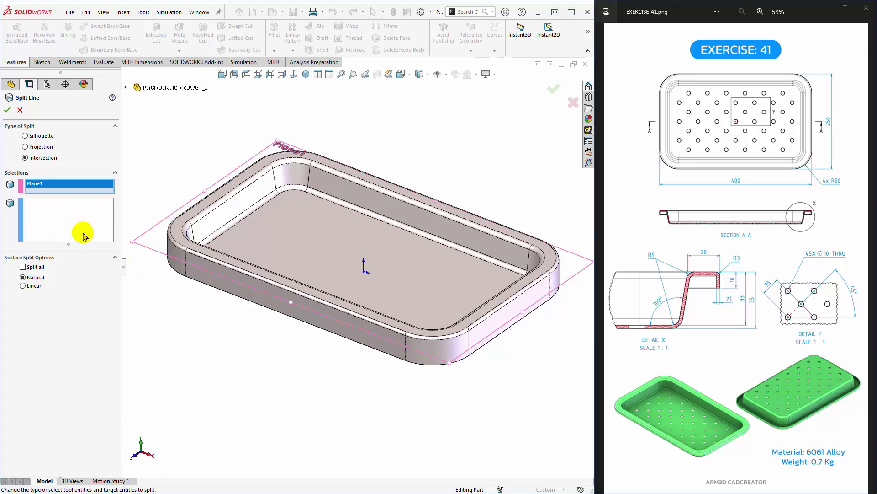
{"action": "left_click", "coordinate": [66, 226]}
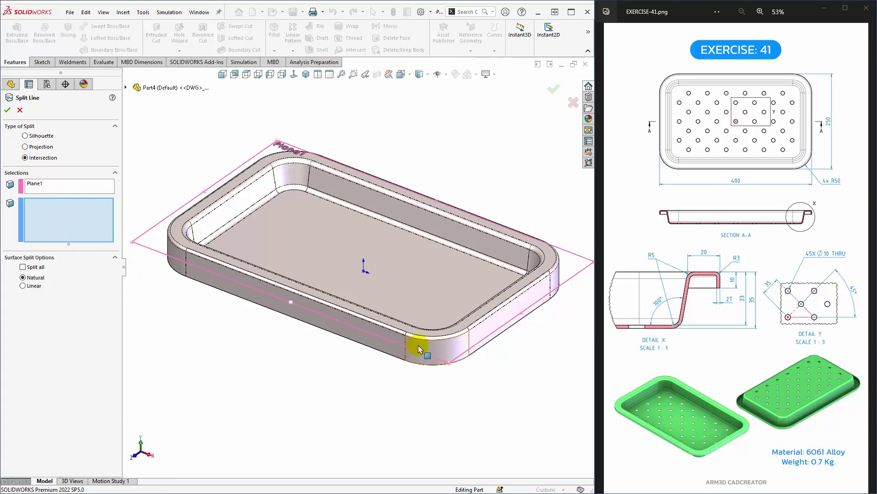
{"action": "scroll", "coordinate": [414, 349], "scroll_direction": "down", "scroll_amount": 2}
Select the front and right outer walls and their corner fillet faces to split
{"action": "left_click", "coordinate": [393, 356]}
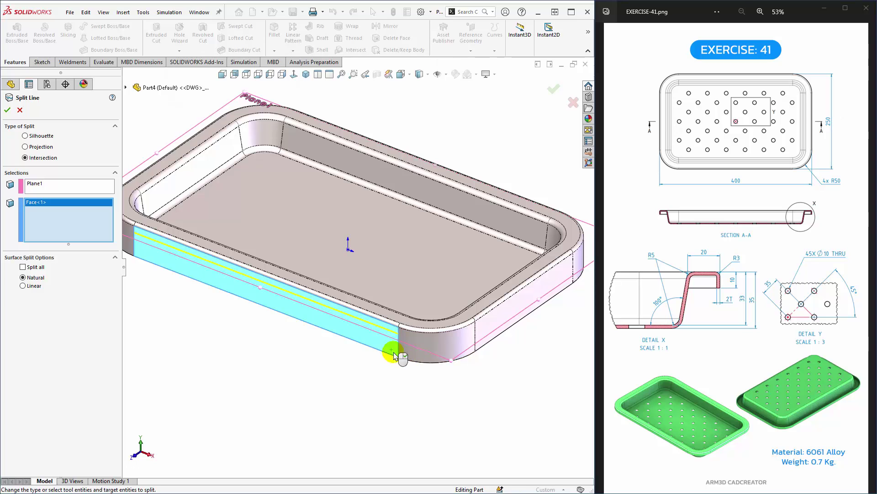
{"action": "left_click", "coordinate": [418, 357]}
{"action": "left_click", "coordinate": [489, 332]}
{"action": "scroll", "coordinate": [429, 297], "scroll_direction": "up", "scroll_amount": 2}
{"action": "middle_click_drag", "start_coordinate": [428, 297], "coordinate": [293, 300]}
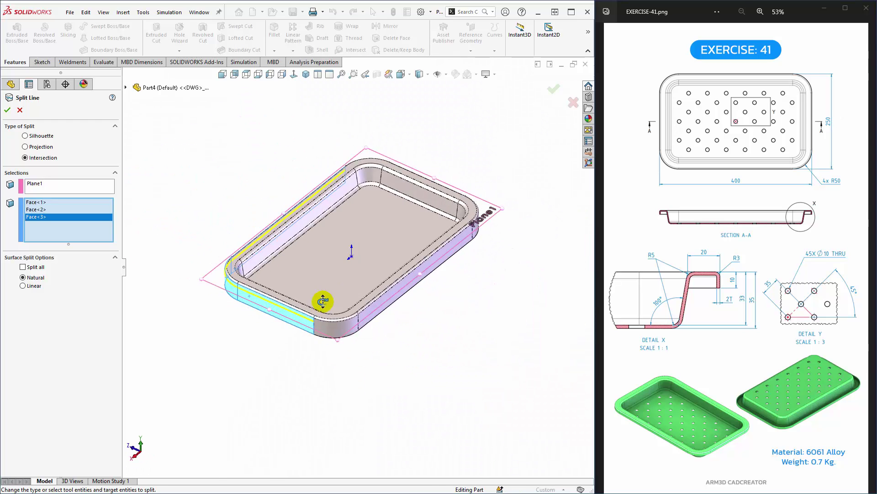
{"action": "left_click", "coordinate": [288, 300]}
{"action": "left_click", "coordinate": [359, 293]}
Add the remaining outer wall and corner fillet faces to the split
{"action": "middle_click_drag", "start_coordinate": [358, 294], "coordinate": [304, 294]}
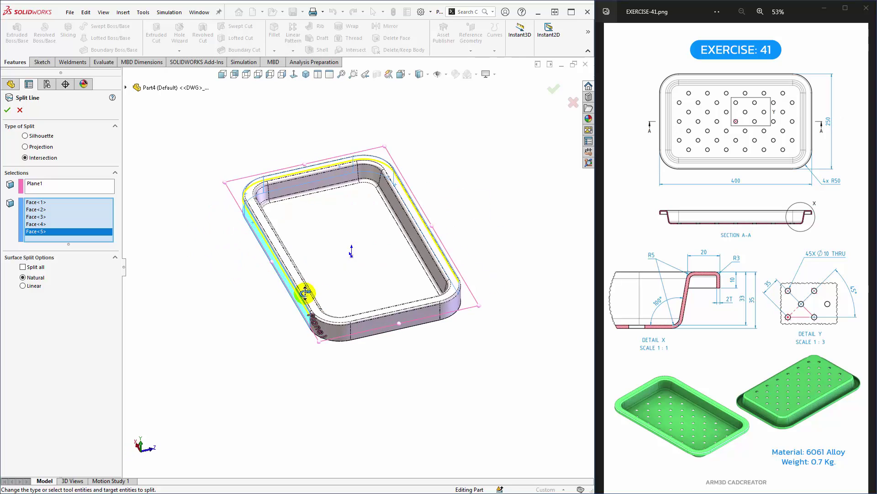
{"action": "scroll", "coordinate": [320, 315], "scroll_direction": "down", "scroll_amount": 2}
{"action": "left_click", "coordinate": [362, 314]}
{"action": "scroll", "coordinate": [356, 315], "scroll_direction": "up", "scroll_amount": 3}
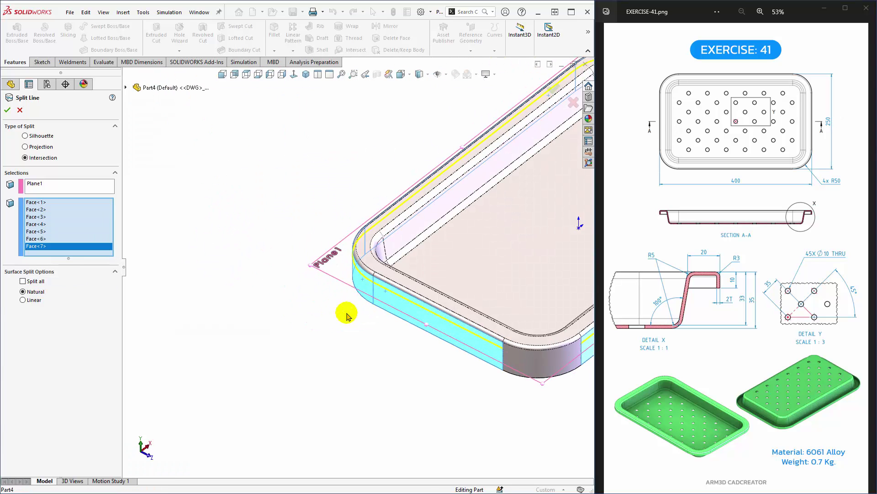
{"action": "left_click", "coordinate": [486, 352]}
{"action": "scroll", "coordinate": [387, 302], "scroll_direction": "up", "scroll_amount": 2}
{"action": "mouse_move", "coordinate": [387, 303]}
{"action": "middle_mouse_down"}
{"action": "mouse_move", "coordinate": [352, 245]}
{"action": "mouse_move", "coordinate": [456, 255]}
{"action": "middle_mouse_up"}
{"action": "scroll", "coordinate": [438, 262], "scroll_direction": "down", "scroll_amount": 2}
{"action": "scroll", "coordinate": [347, 229], "scroll_direction": "down", "scroll_amount": 2}
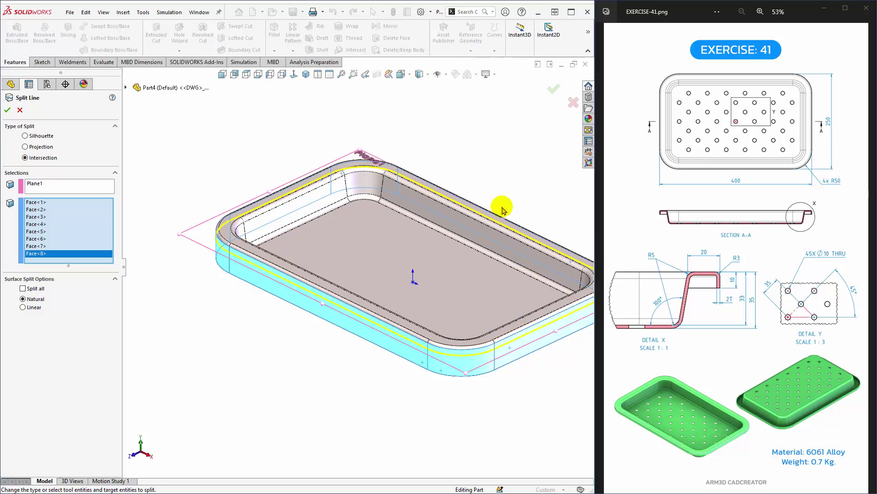
{"action": "scroll", "coordinate": [294, 255], "scroll_direction": "down", "scroll_amount": 2}
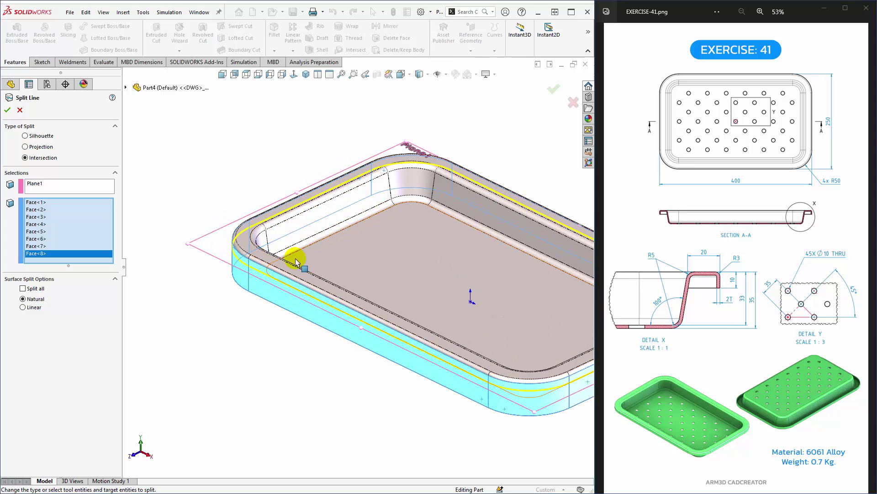
{"action": "scroll", "coordinate": [294, 269], "scroll_direction": "down", "scroll_amount": 2}
{"action": "scroll", "coordinate": [187, 256], "scroll_direction": "down", "scroll_amount": 2}
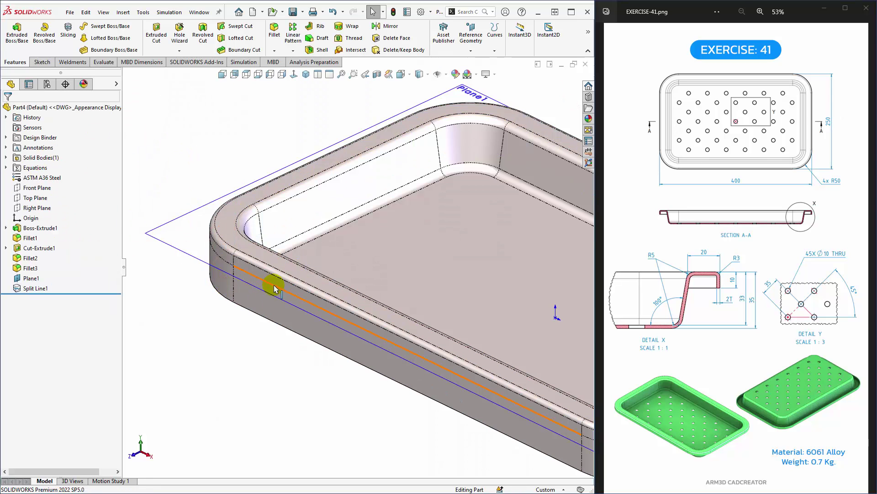
Select a rounded corner face to check its radius, then clear the selection
{"action": "scroll", "coordinate": [265, 279], "scroll_direction": "down", "scroll_amount": 2}
{"action": "left_click", "coordinate": [238, 265]}
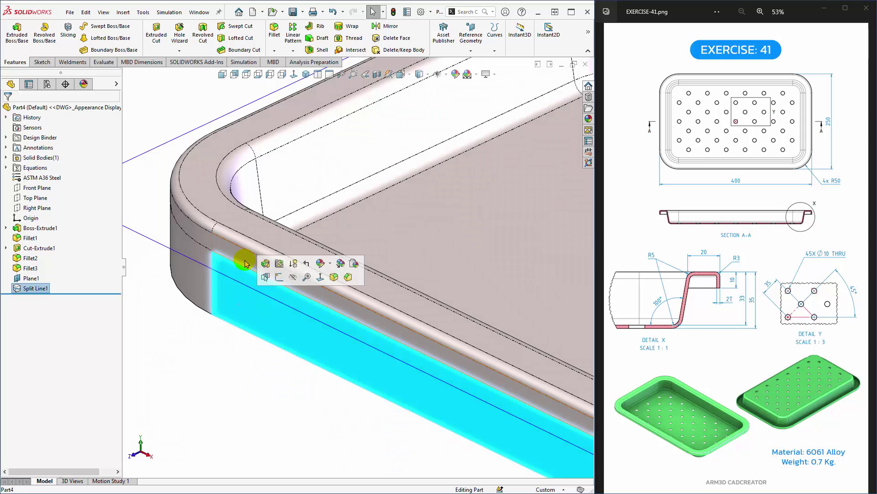
{"action": "left_click", "coordinate": [199, 239]}
{"action": "left_click", "coordinate": [170, 326]}
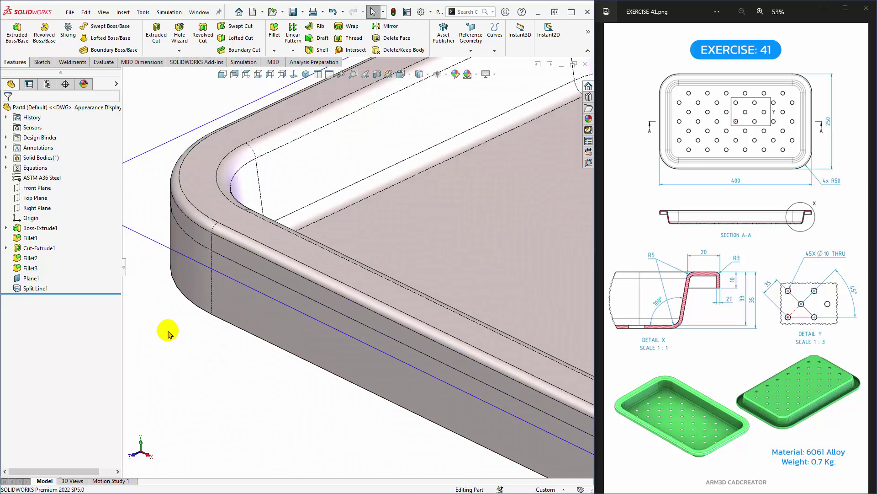
Hide Plane1 so only the tray body is shown
{"action": "scroll", "coordinate": [169, 332], "scroll_direction": "up", "scroll_amount": 3}
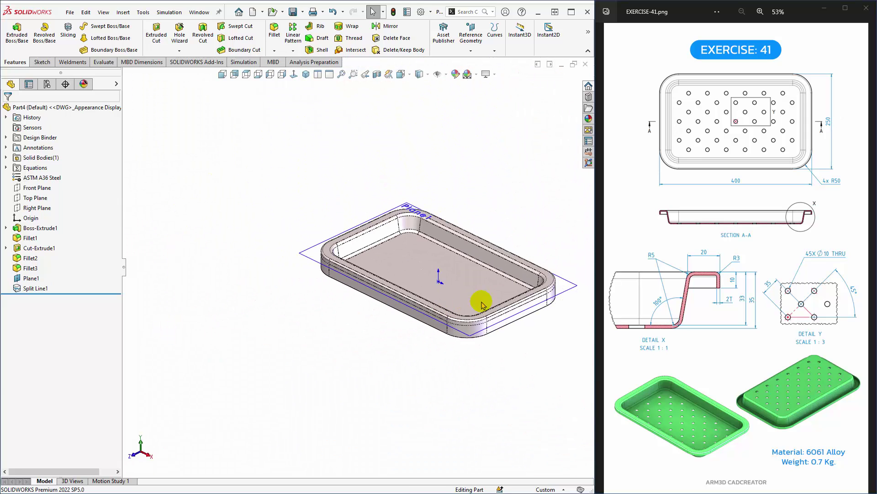
{"action": "mouse_move", "coordinate": [476, 300]}
{"action": "middle_mouse_down"}
{"action": "mouse_move", "coordinate": [418, 278]}
{"action": "mouse_move", "coordinate": [381, 222]}
{"action": "mouse_move", "coordinate": [368, 259]}
{"action": "middle_mouse_up"}
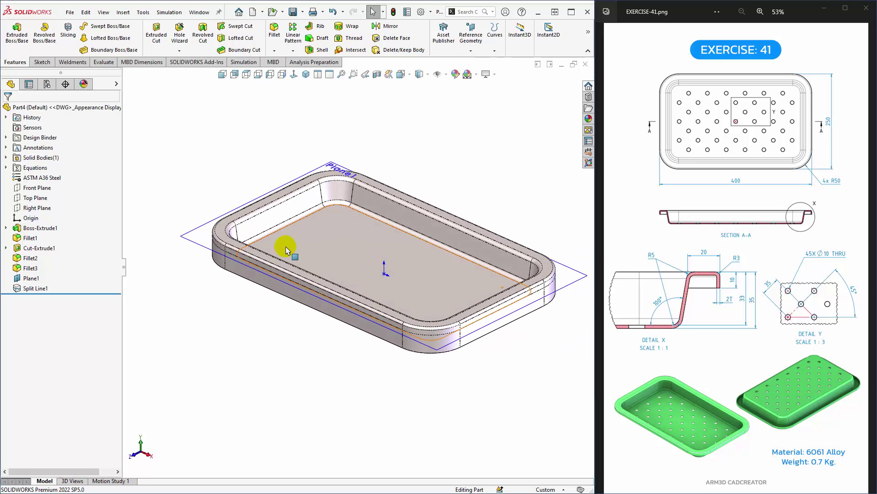
{"action": "left_click", "coordinate": [183, 233]}
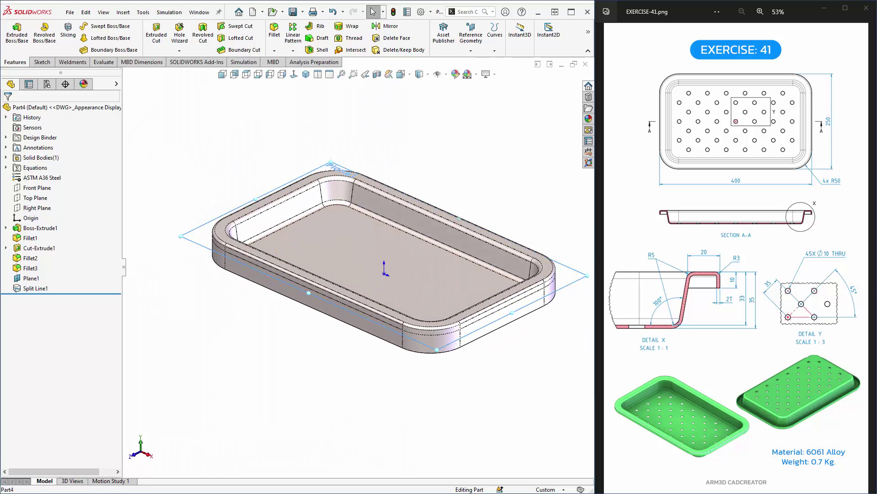
{"action": "left_click", "coordinate": [237, 208]}
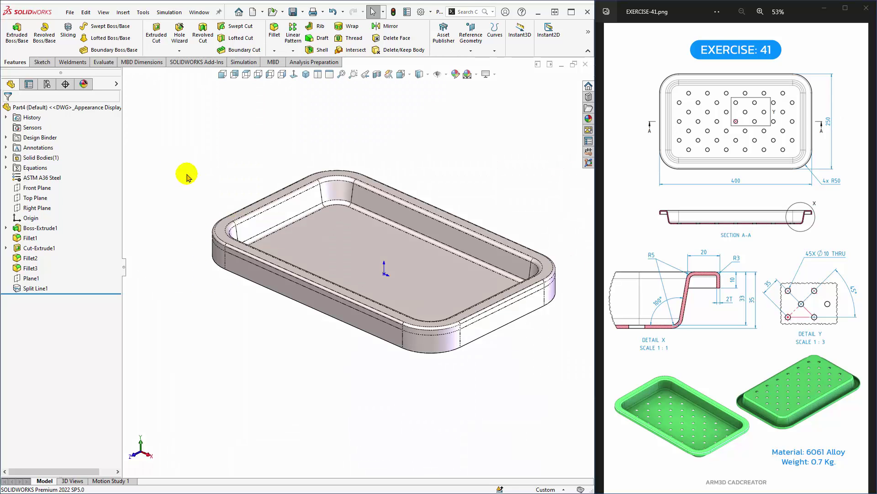
{"action": "middle_click_drag", "start_coordinate": [365, 249], "coordinate": [443, 246]}
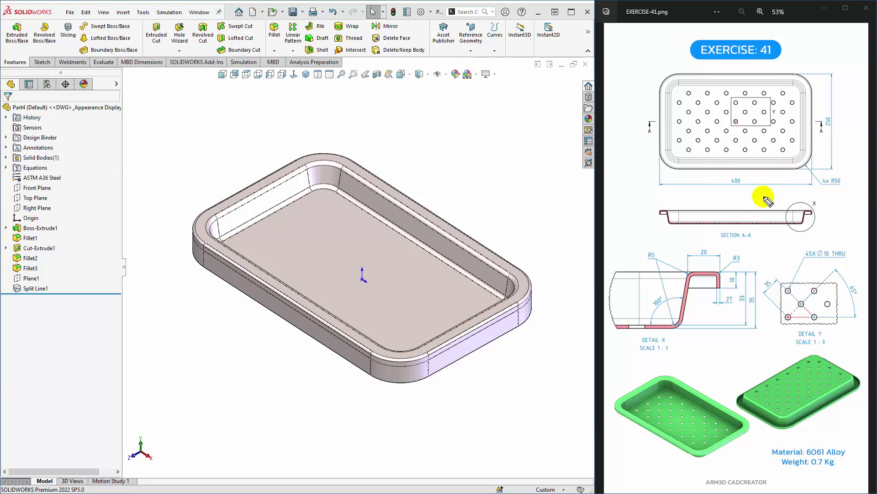
Strike through 400, 250, 4x R50, R5, 20, 10, 35, 33 and 100°, and write 10 by 2T
{"action": "left_click_drag", "start_coordinate": [729, 188], "coordinate": [749, 183]}
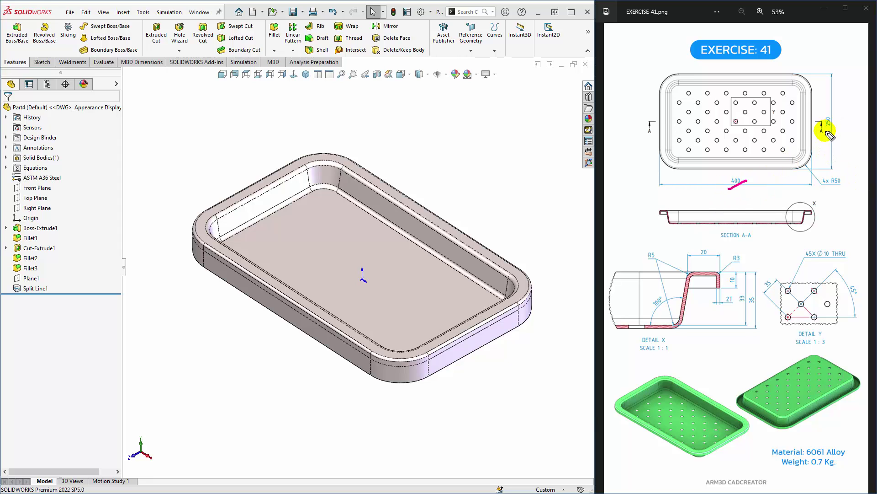
{"action": "left_click_drag", "start_coordinate": [826, 131], "coordinate": [837, 121]}
{"action": "left_click_drag", "start_coordinate": [825, 188], "coordinate": [843, 178]}
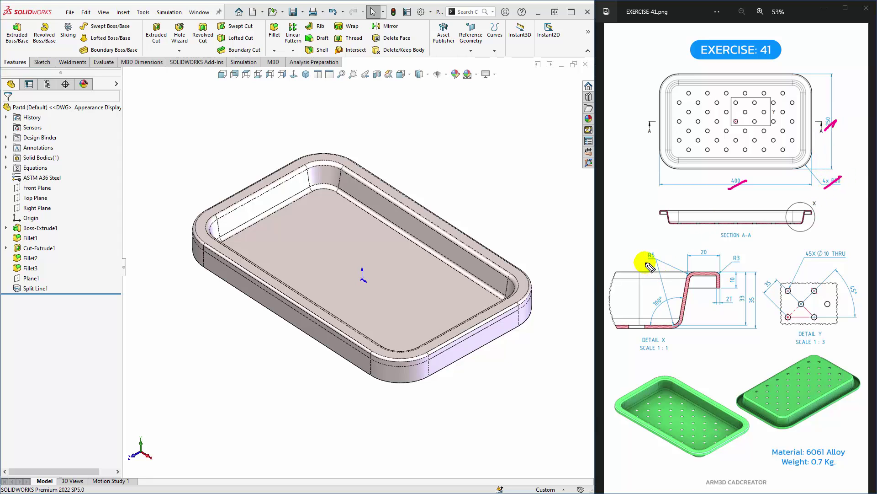
{"action": "mouse_move", "coordinate": [642, 264]}
{"action": "left_mouse_down"}
{"action": "mouse_move", "coordinate": [719, 242]}
{"action": "mouse_move", "coordinate": [747, 250]}
{"action": "left_mouse_up"}
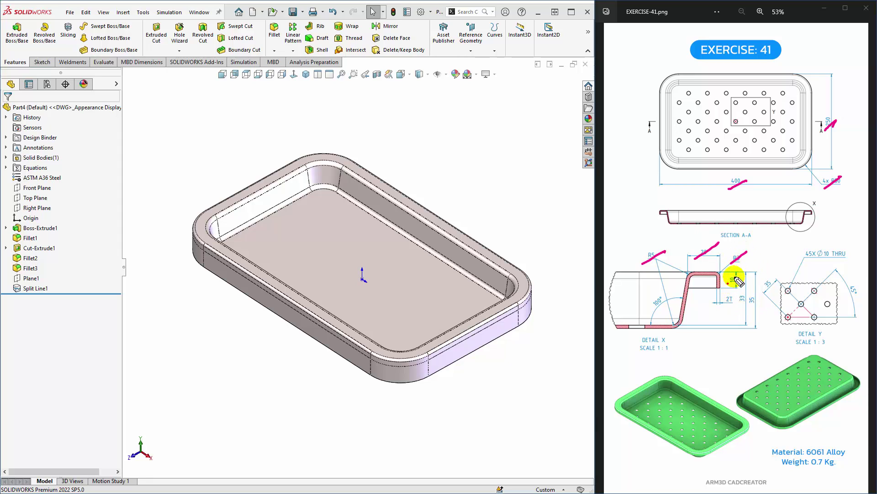
{"action": "left_click_drag", "start_coordinate": [729, 284], "coordinate": [737, 273]}
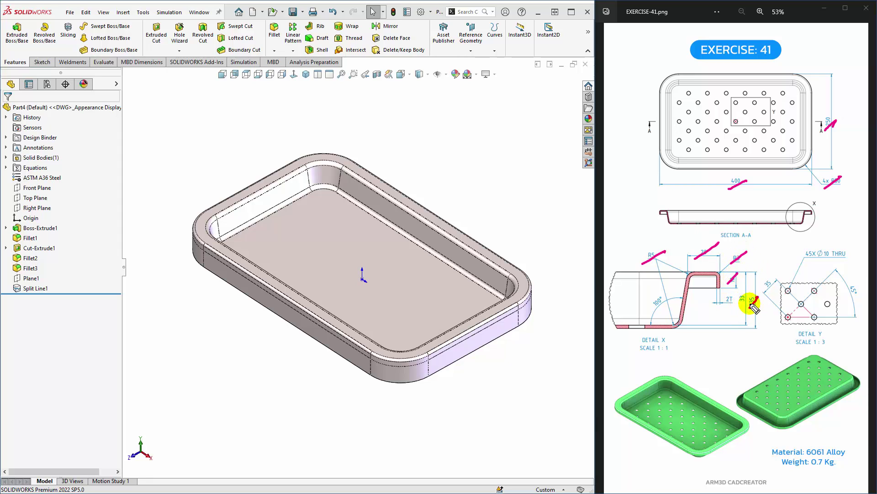
{"action": "left_click_drag", "start_coordinate": [754, 308], "coordinate": [748, 295]}
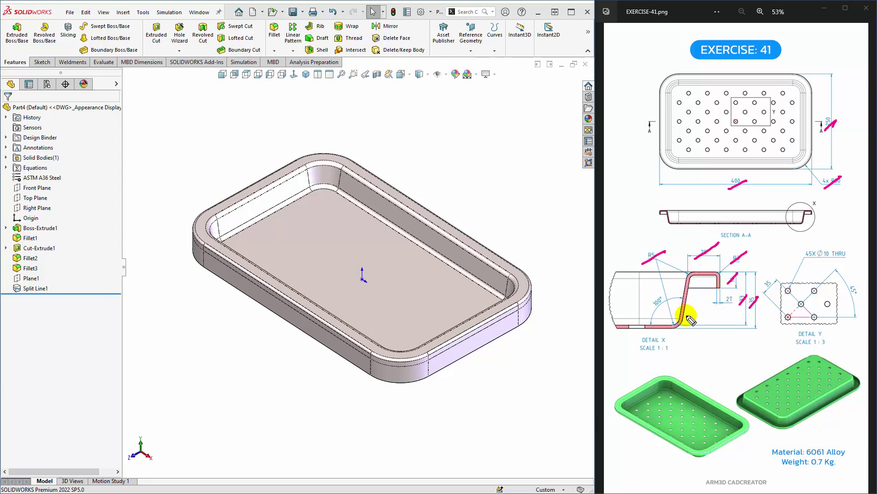
{"action": "left_click_drag", "start_coordinate": [646, 314], "coordinate": [668, 300]}
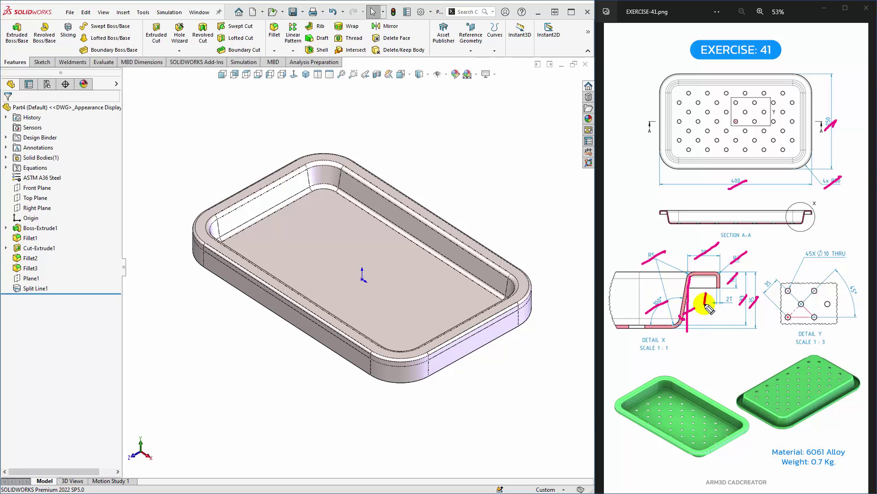
{"action": "left_click_drag", "start_coordinate": [712, 301], "coordinate": [716, 293]}
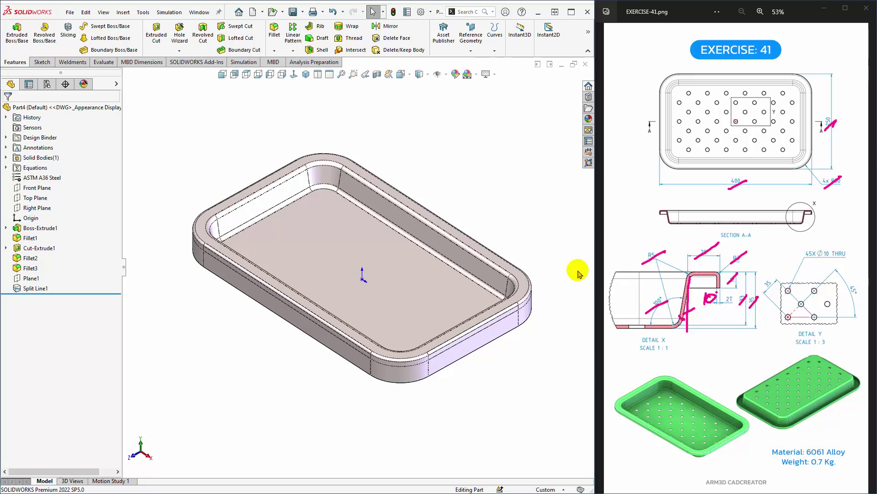
Start a 2 mm Shell and remove the bottom face, long lower side wall and two corner fillets
{"action": "left_click", "coordinate": [317, 51]}
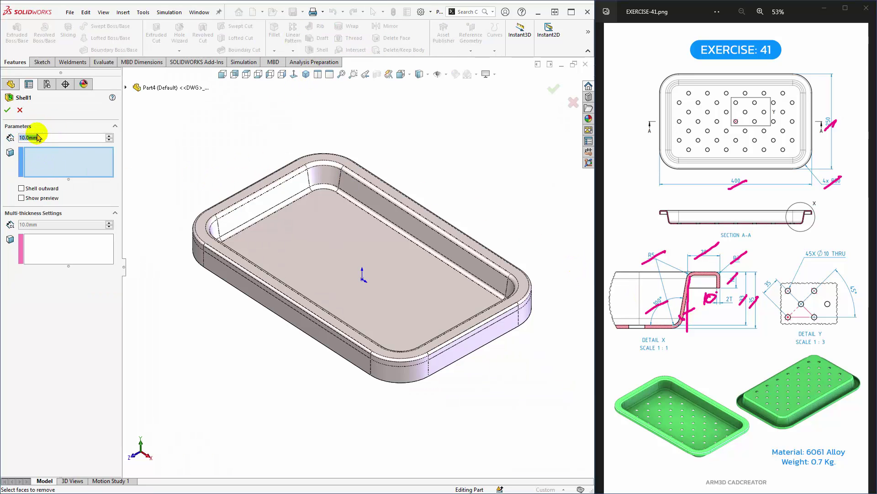
{"action": "type", "text": "2"}
{"action": "key", "text": "Return"}
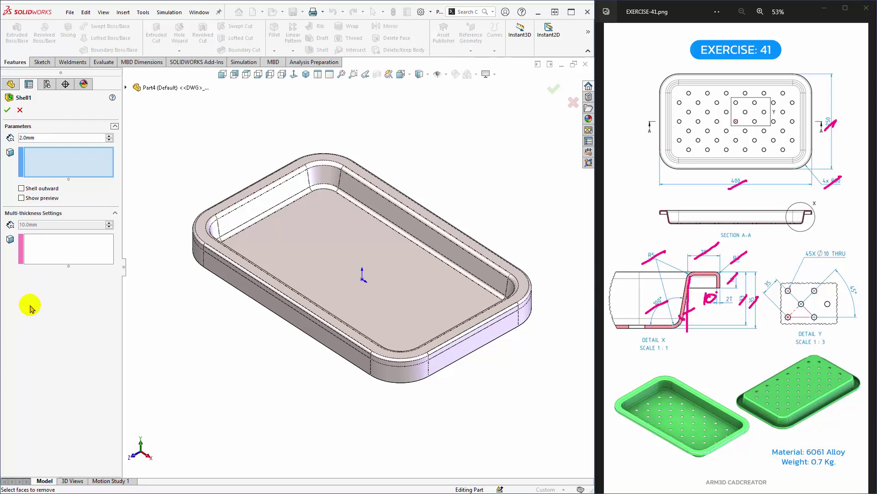
{"action": "mouse_move", "coordinate": [222, 256]}
{"action": "middle_mouse_down"}
{"action": "mouse_move", "coordinate": [263, 212]}
{"action": "mouse_move", "coordinate": [302, 229]}
{"action": "mouse_move", "coordinate": [366, 231]}
{"action": "middle_mouse_up"}
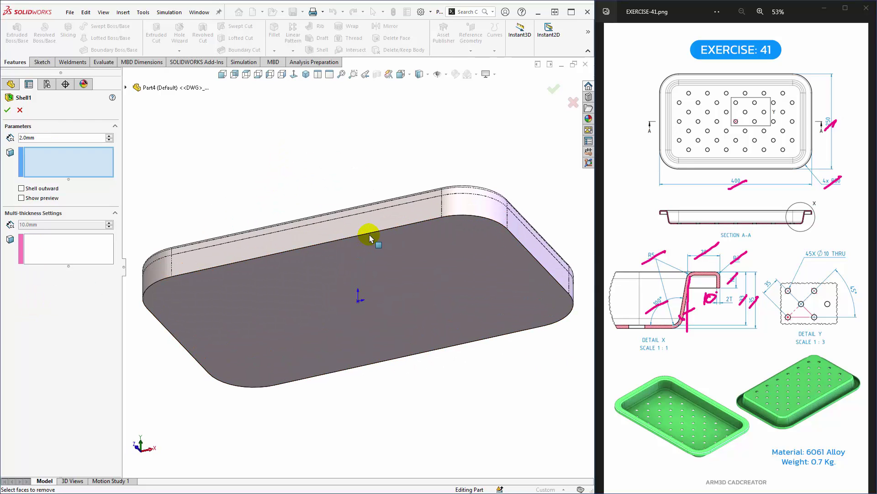
{"action": "left_click", "coordinate": [264, 301]}
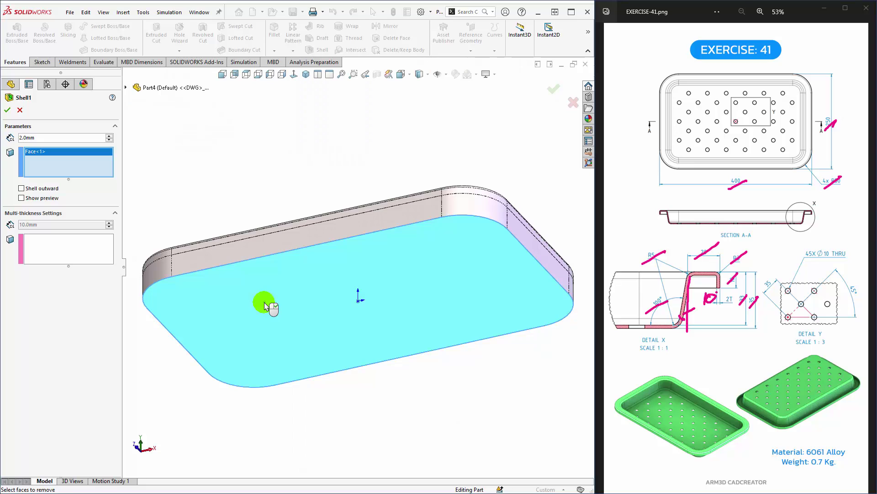
{"action": "left_click", "coordinate": [429, 211]}
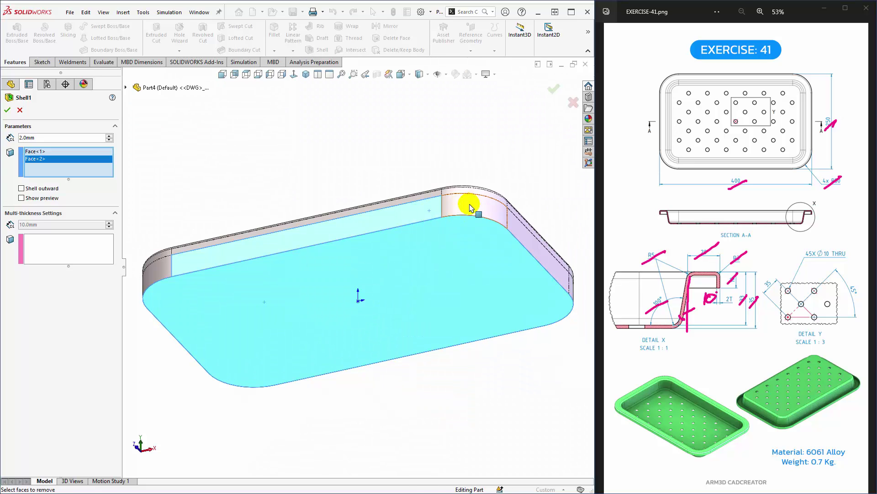
{"action": "left_click", "coordinate": [469, 203]}
{"action": "left_click", "coordinate": [516, 234]}
Add the remaining lower wall and corner faces below the split line to the removal list
{"action": "mouse_move", "coordinate": [516, 233]}
{"action": "middle_mouse_down"}
{"action": "mouse_move", "coordinate": [232, 274]}
{"action": "mouse_move", "coordinate": [286, 290]}
{"action": "mouse_move", "coordinate": [224, 293]}
{"action": "mouse_move", "coordinate": [303, 245]}
{"action": "mouse_move", "coordinate": [381, 243]}
{"action": "mouse_move", "coordinate": [251, 249]}
{"action": "middle_mouse_up"}
{"action": "left_click", "coordinate": [341, 240]}
{"action": "left_click", "coordinate": [190, 255]}
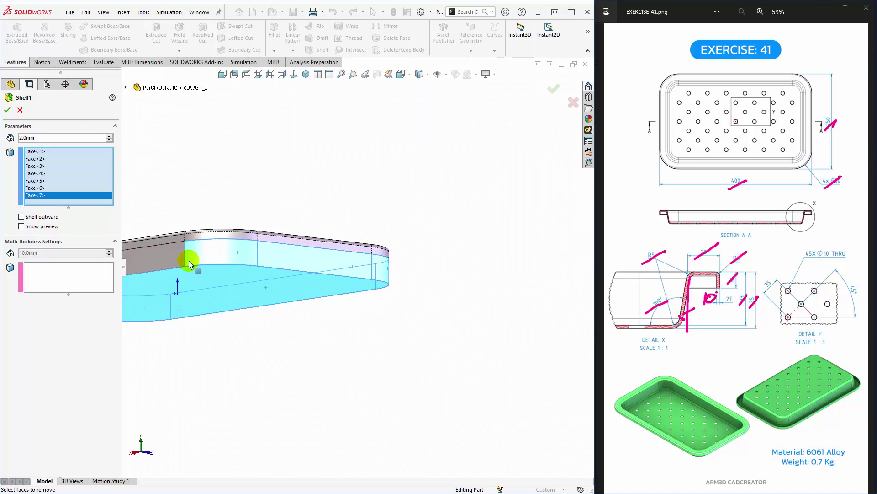
{"action": "left_click", "coordinate": [333, 259]}
{"action": "scroll", "coordinate": [195, 268], "scroll_direction": "up", "scroll_amount": 3}
{"action": "mouse_move", "coordinate": [196, 269]}
{"action": "middle_mouse_down"}
{"action": "mouse_move", "coordinate": [309, 278]}
{"action": "mouse_move", "coordinate": [289, 303]}
{"action": "mouse_move", "coordinate": [368, 279]}
{"action": "middle_mouse_up"}
{"action": "scroll", "coordinate": [333, 268], "scroll_direction": "down", "scroll_amount": 3}
{"action": "left_click", "coordinate": [337, 288]}
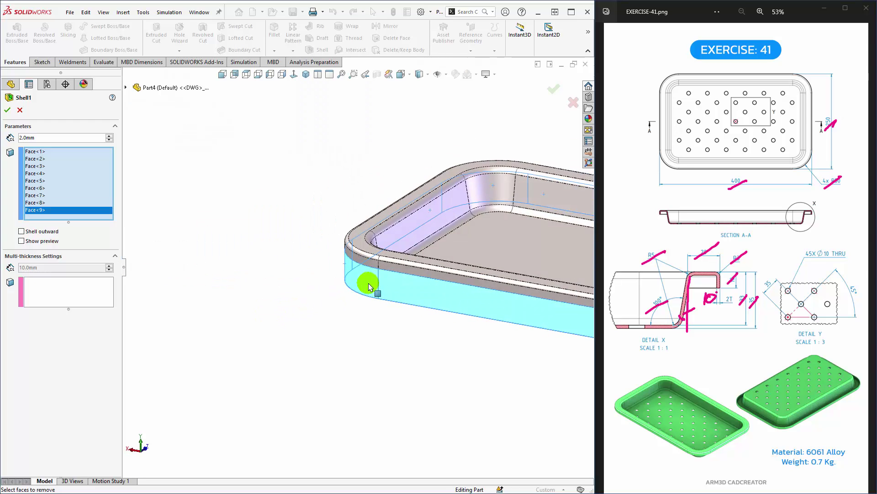
Accept Shell1 with its nine removed faces at 2 mm wall thickness
{"action": "scroll", "coordinate": [361, 229], "scroll_direction": "down", "scroll_amount": 3}
{"action": "scroll", "coordinate": [349, 237], "scroll_direction": "up", "scroll_amount": 5}
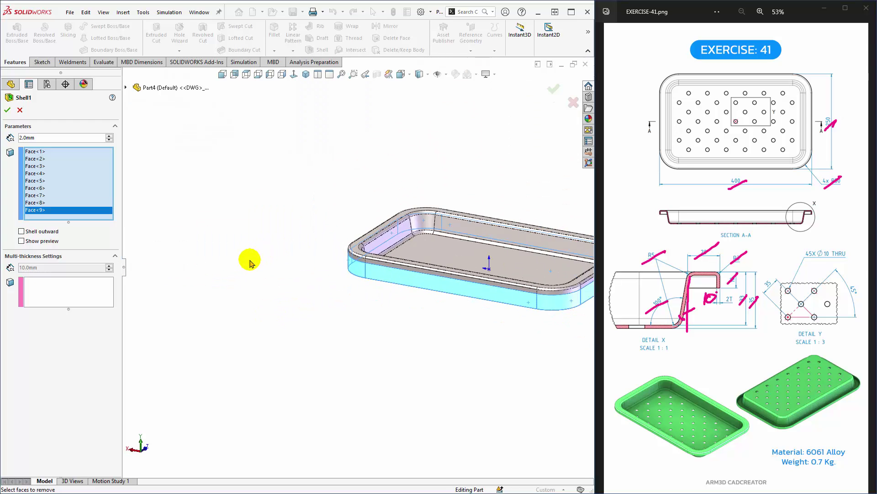
{"action": "middle_click_drag", "start_coordinate": [251, 258], "coordinate": [467, 288]}
{"action": "scroll", "coordinate": [467, 288], "scroll_direction": "down", "scroll_amount": 2}
{"action": "scroll", "coordinate": [369, 254], "scroll_direction": "down", "scroll_amount": 2}
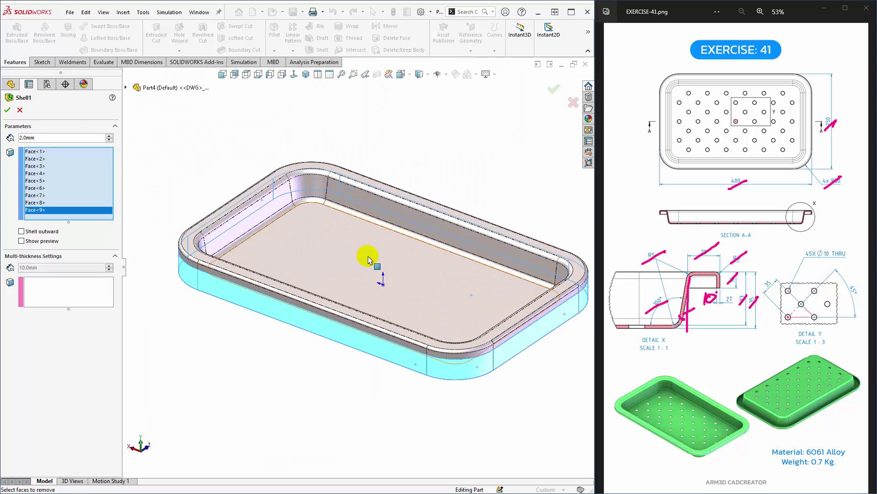
{"action": "left_click", "coordinate": [7, 111]}
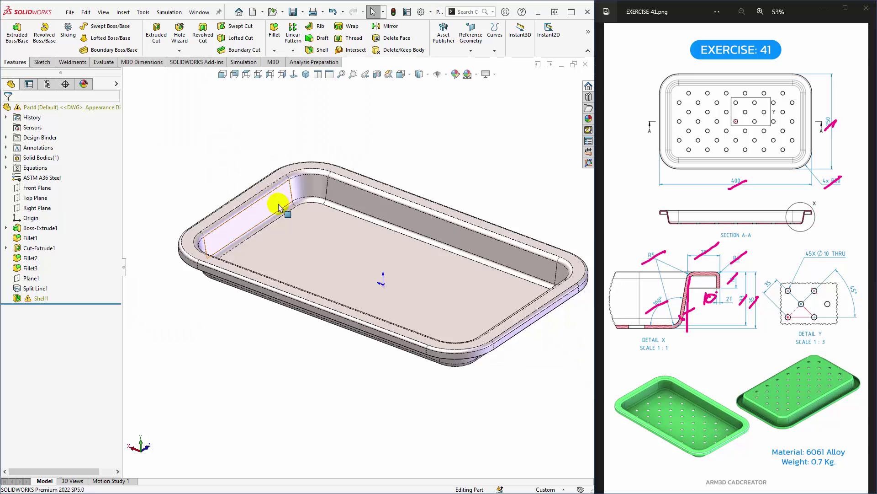
{"action": "middle_click_drag", "start_coordinate": [284, 202], "coordinate": [314, 190]}
{"action": "scroll", "coordinate": [400, 227], "scroll_direction": "down", "scroll_amount": 3}
{"action": "mouse_move", "coordinate": [400, 227]}
{"action": "middle_mouse_down"}
{"action": "mouse_move", "coordinate": [392, 141]}
{"action": "mouse_move", "coordinate": [381, 190]}
{"action": "middle_mouse_up"}
{"action": "scroll", "coordinate": [491, 152], "scroll_direction": "down", "scroll_amount": 4}
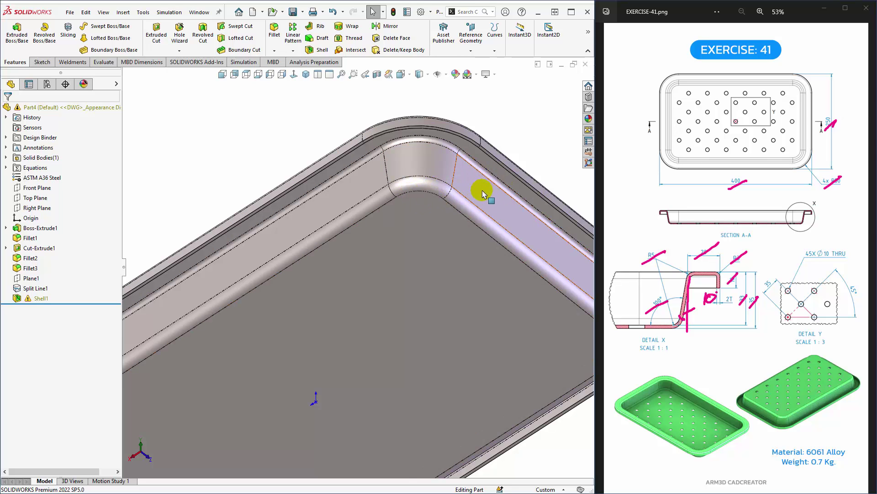
{"action": "scroll", "coordinate": [471, 195], "scroll_direction": "up", "scroll_amount": 3}
{"action": "scroll", "coordinate": [411, 215], "scroll_direction": "up", "scroll_amount": 5}
{"action": "middle_click_drag", "start_coordinate": [348, 231], "coordinate": [341, 328]}
{"action": "scroll", "coordinate": [352, 318], "scroll_direction": "down", "scroll_amount": 1}
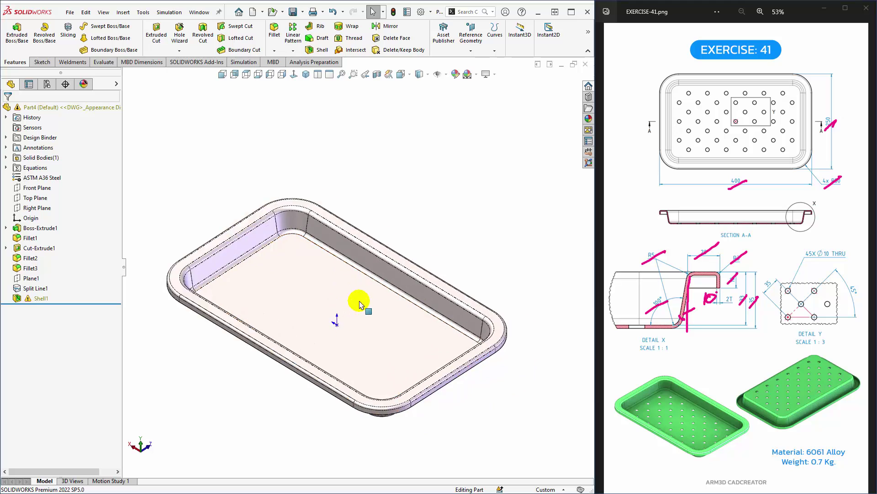
{"action": "scroll", "coordinate": [359, 306], "scroll_direction": "down", "scroll_amount": 2}
{"action": "key", "text": "ctrl+s"}
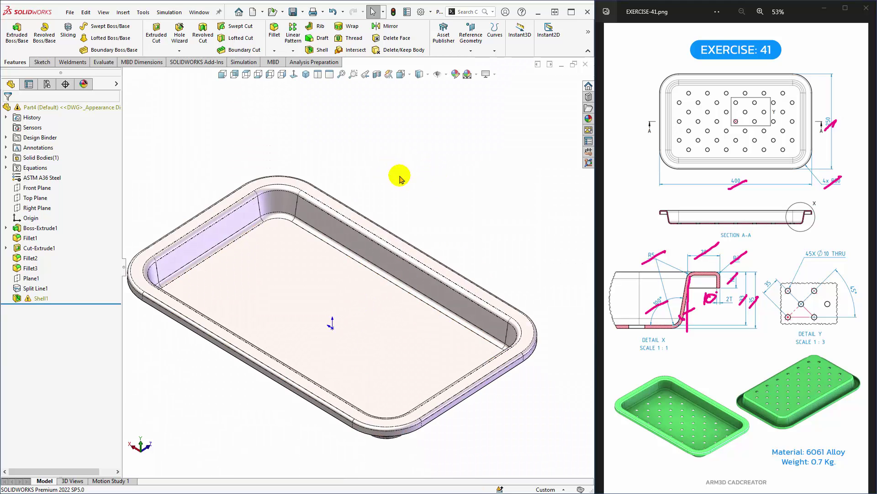
{"action": "mouse_move", "coordinate": [383, 186]}
{"action": "middle_mouse_down"}
{"action": "mouse_move", "coordinate": [363, 237]}
{"action": "mouse_move", "coordinate": [382, 174]}
{"action": "middle_mouse_up"}
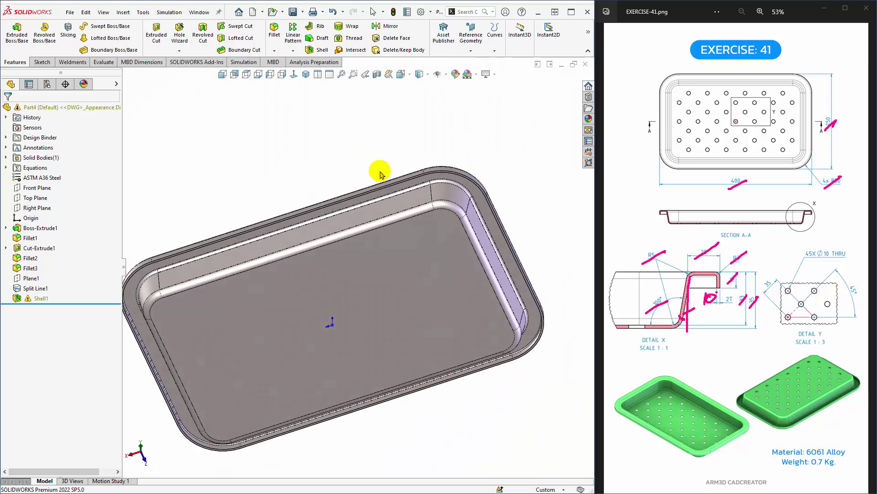
{"action": "scroll", "coordinate": [381, 174], "scroll_direction": "down", "scroll_amount": 3}
{"action": "scroll", "coordinate": [480, 190], "scroll_direction": "down", "scroll_amount": 3}
{"action": "mouse_move", "coordinate": [490, 124]}
{"action": "middle_mouse_down"}
{"action": "mouse_move", "coordinate": [537, 189]}
{"action": "mouse_move", "coordinate": [489, 198]}
{"action": "mouse_move", "coordinate": [408, 281]}
{"action": "middle_mouse_up"}
{"action": "scroll", "coordinate": [368, 220], "scroll_direction": "up", "scroll_amount": 5}
{"action": "middle_click_drag", "start_coordinate": [368, 219], "coordinate": [371, 300]}
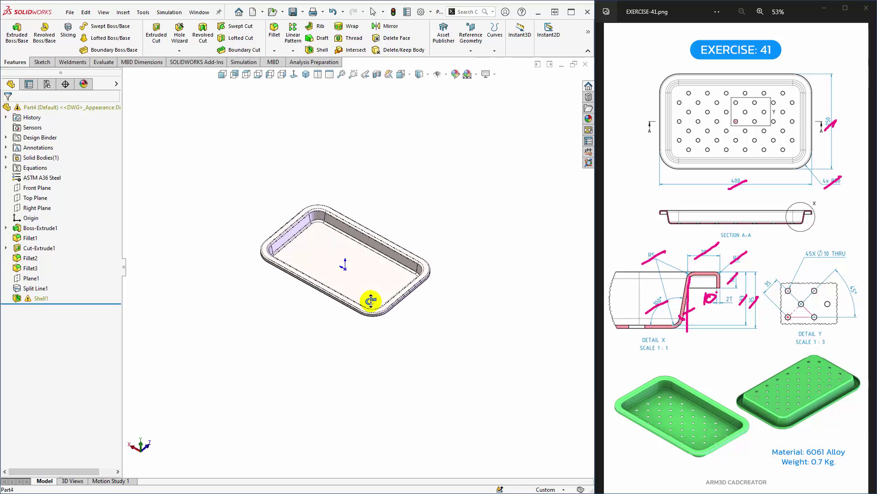
{"action": "scroll", "coordinate": [370, 299], "scroll_direction": "down", "scroll_amount": 3}
{"action": "scroll", "coordinate": [366, 269], "scroll_direction": "down", "scroll_amount": 2}
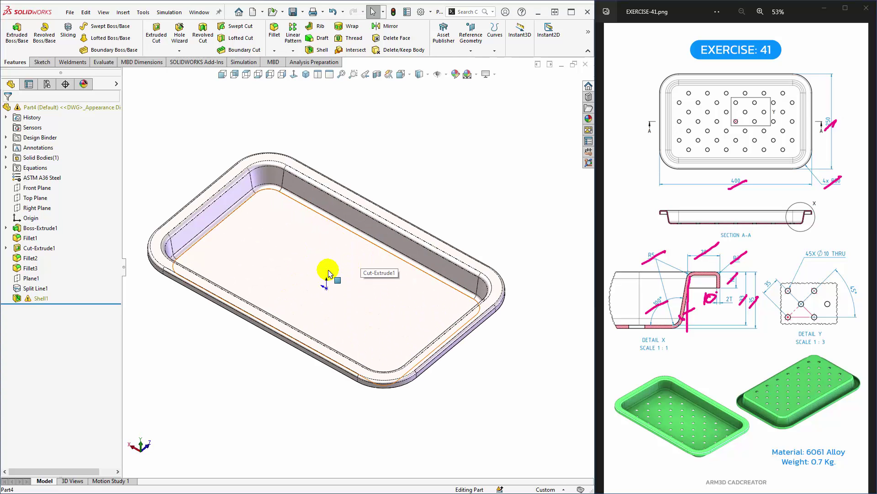
{"action": "scroll", "coordinate": [319, 275], "scroll_direction": "down", "scroll_amount": 2}
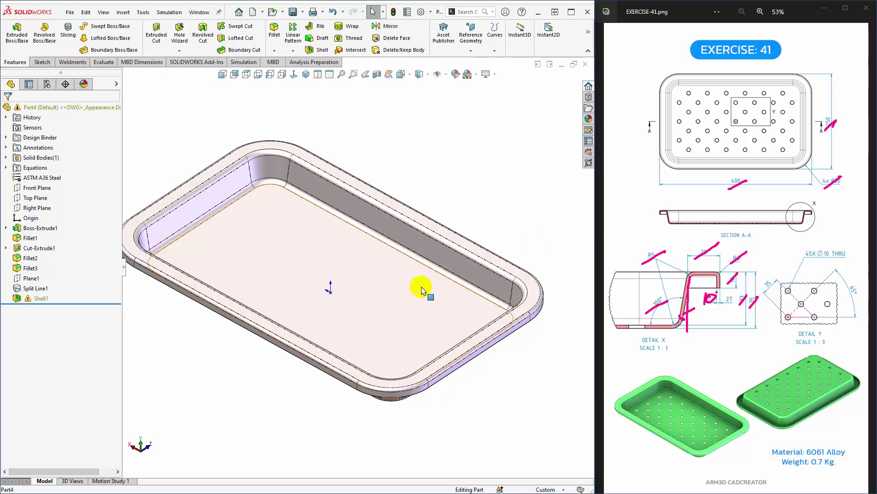
{"action": "mouse_move", "coordinate": [336, 309]}
{"action": "middle_mouse_down"}
{"action": "mouse_move", "coordinate": [329, 294]}
{"action": "mouse_move", "coordinate": [551, 251]}
{"action": "middle_mouse_up"}
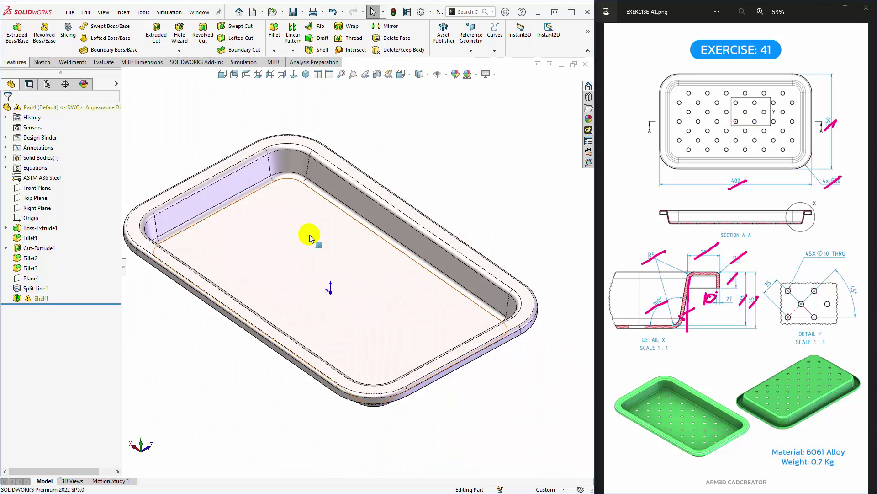
Start a sketch on the tray floor and draw a circle centred on the origin
{"action": "left_click", "coordinate": [320, 251]}
{"action": "left_click", "coordinate": [361, 212]}
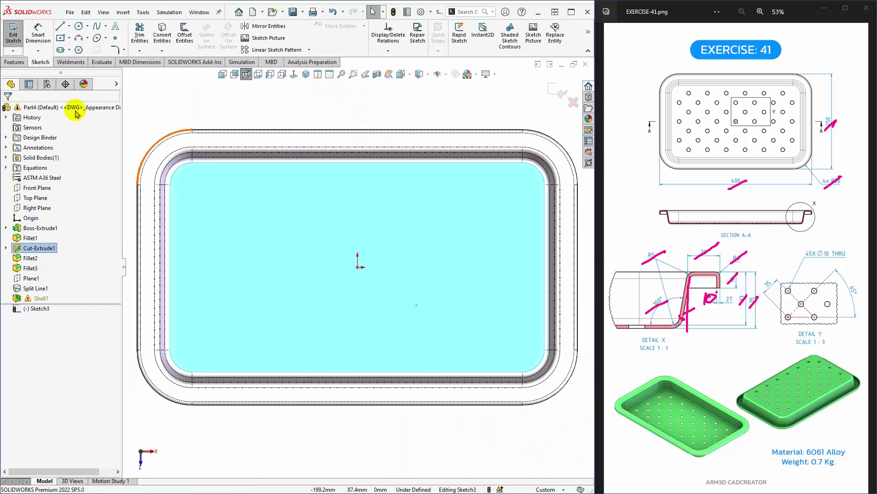
{"action": "left_click", "coordinate": [78, 27]}
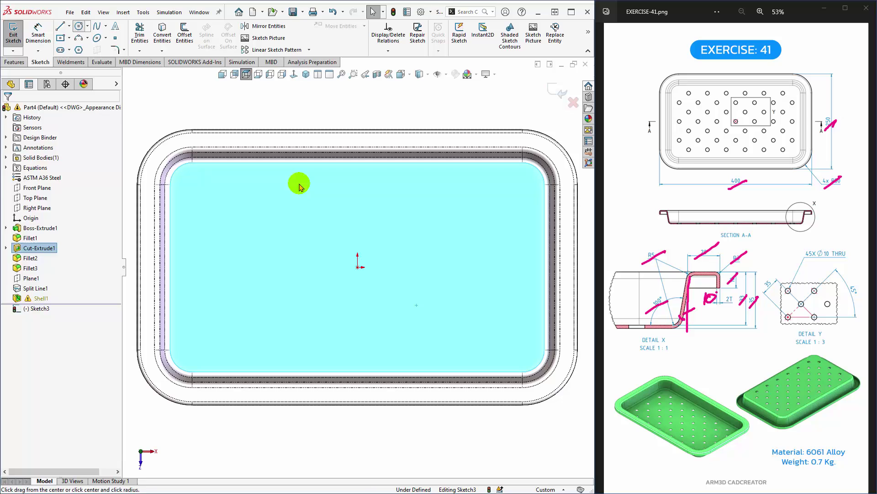
{"action": "left_click", "coordinate": [358, 267]}
{"action": "left_click", "coordinate": [376, 249]}
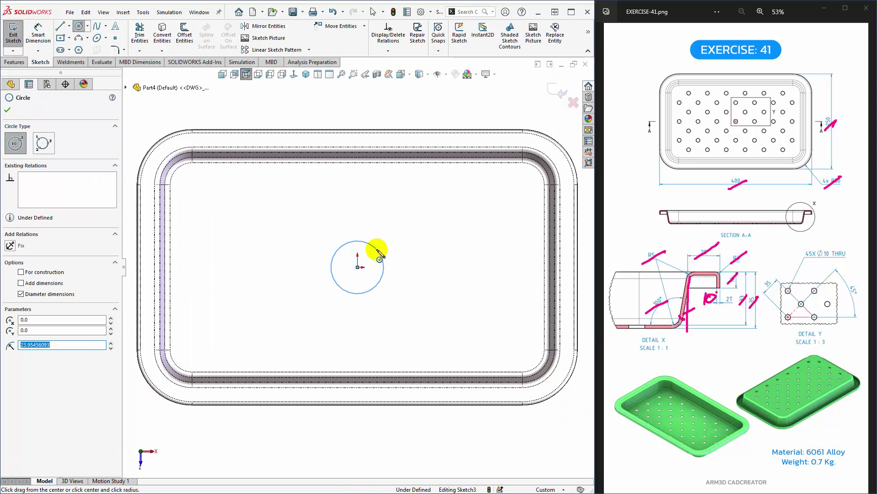
{"action": "right_click", "coordinate": [396, 231]}
Dimension the circle to Ø10 and return to Isometric view
{"action": "left_click", "coordinate": [515, 217]}
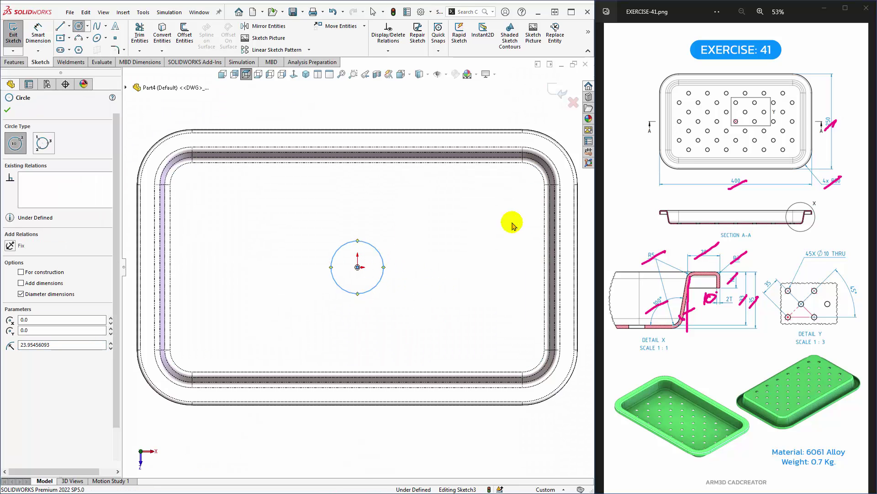
{"action": "left_click", "coordinate": [376, 253]}
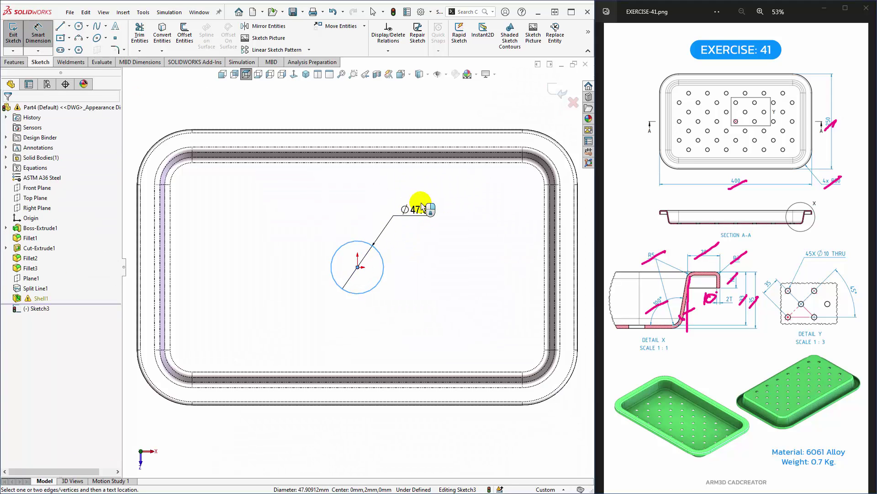
{"action": "left_click", "coordinate": [421, 202]}
{"action": "type", "text": "10"}
{"action": "key", "text": "Return"}
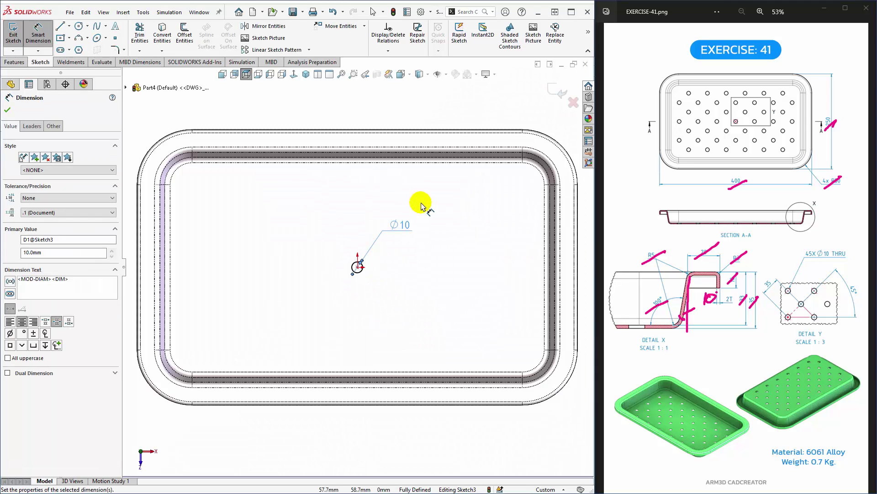
{"action": "left_click", "coordinate": [431, 122]}
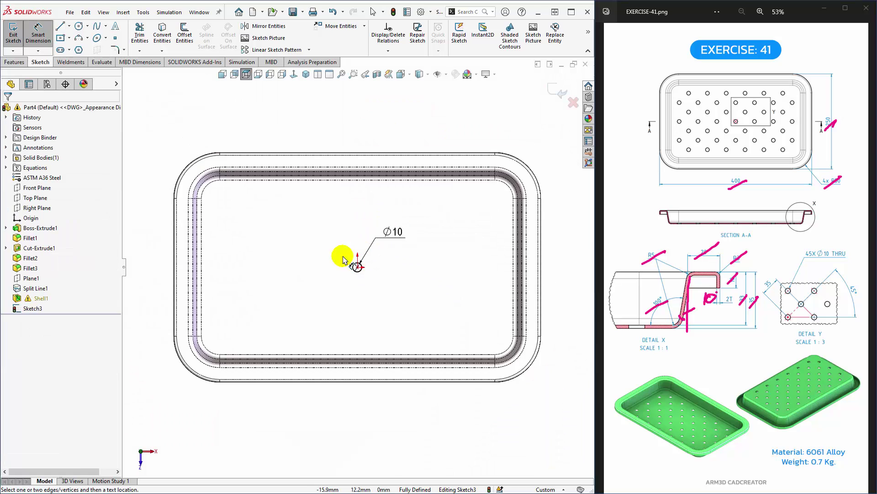
{"action": "key", "text": "ctrl+7"}
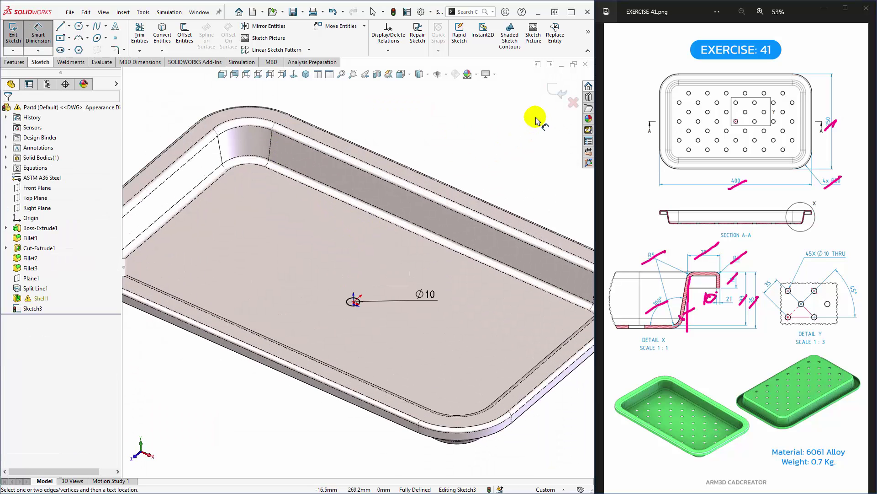
Extrude-cut the Ø10 circle Through All to create Cut-Extrude2
{"action": "key", "text": "f"}
{"action": "left_click", "coordinate": [556, 93]}
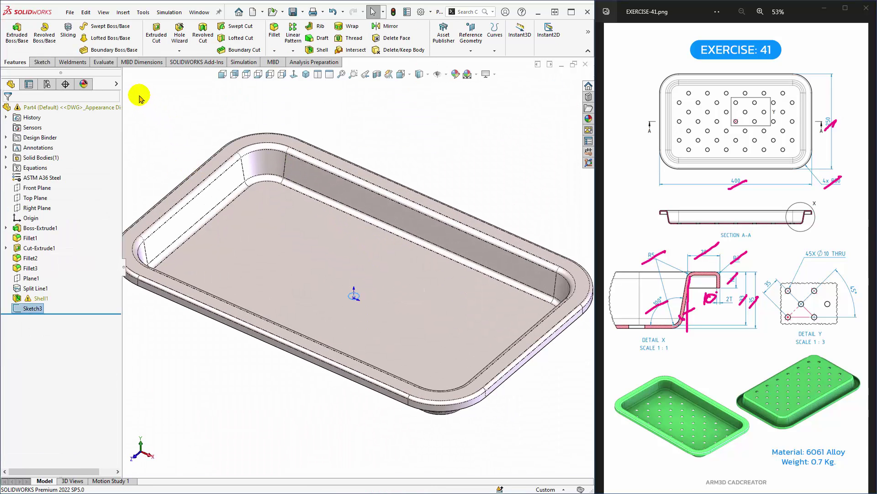
{"action": "left_click", "coordinate": [157, 37]}
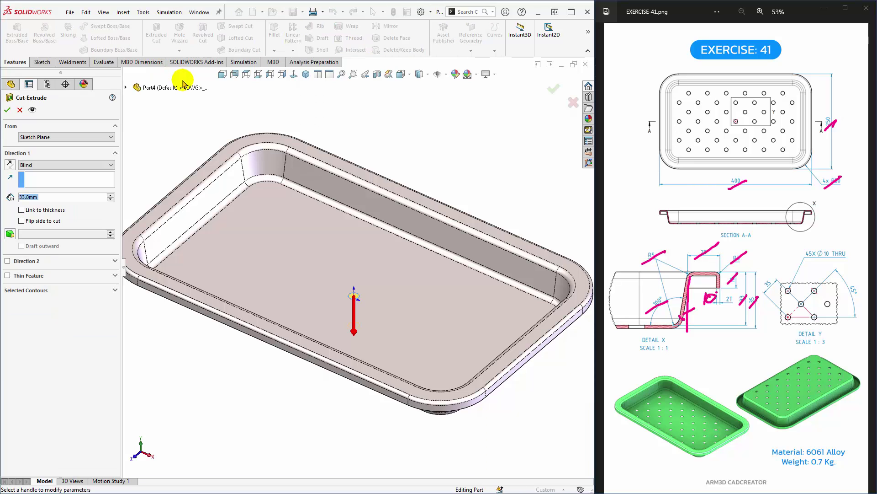
{"action": "left_click", "coordinate": [68, 165]}
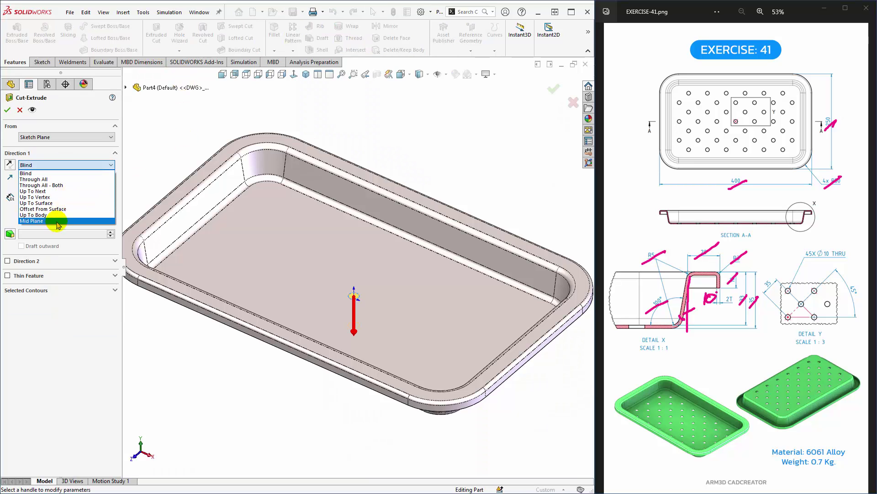
{"action": "left_click", "coordinate": [48, 180]}
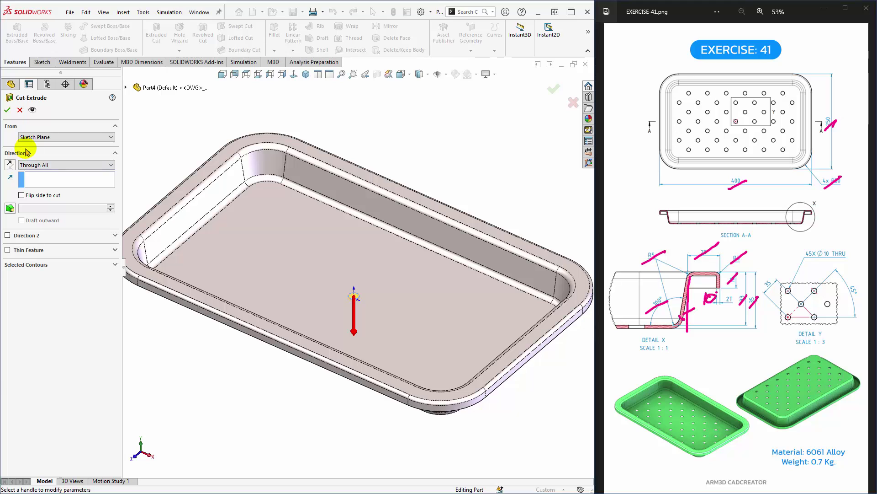
{"action": "left_click", "coordinate": [7, 111]}
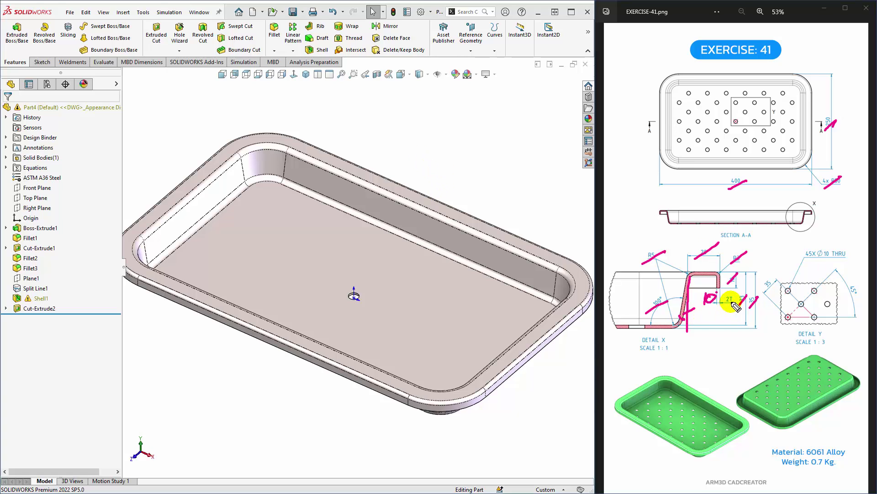
{"action": "left_click_drag", "start_coordinate": [722, 310], "coordinate": [730, 303]}
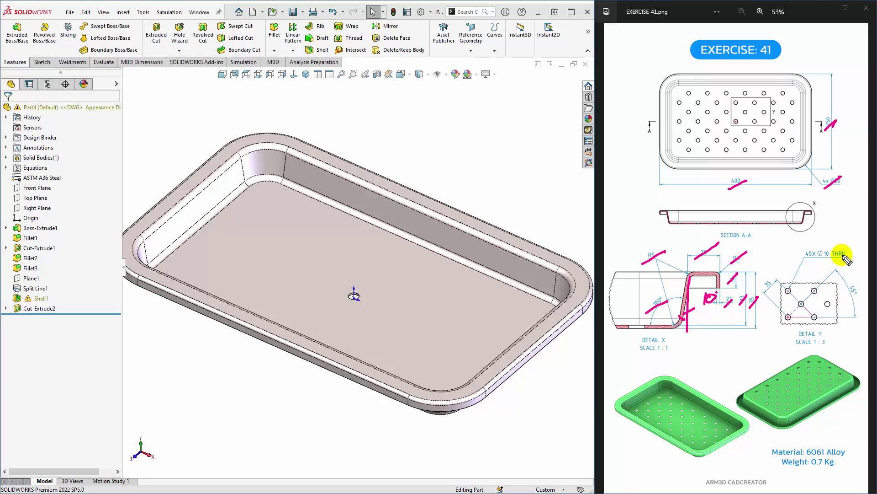
{"action": "left_click_drag", "start_coordinate": [853, 252], "coordinate": [822, 264]}
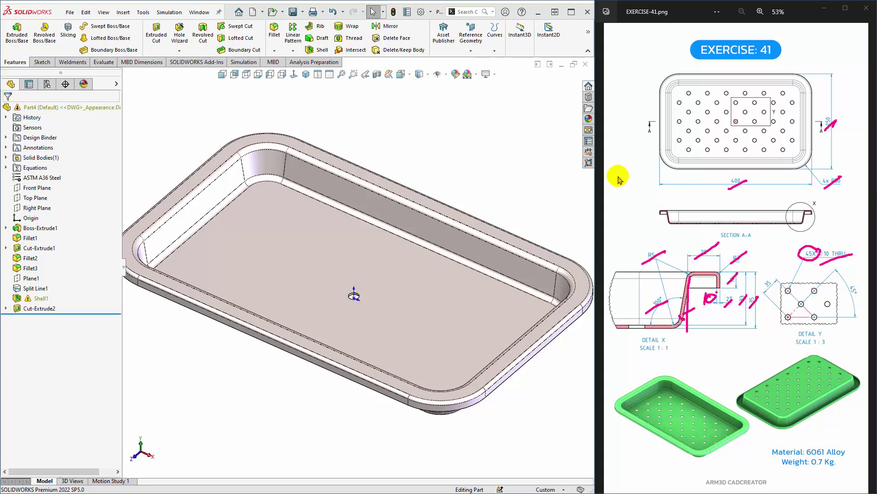
{"action": "scroll", "coordinate": [411, 273], "scroll_direction": "up", "scroll_amount": 2}
{"action": "mouse_move", "coordinate": [410, 273]}
{"action": "middle_mouse_down"}
{"action": "mouse_move", "coordinate": [339, 249]}
{"action": "mouse_move", "coordinate": [364, 274]}
{"action": "mouse_move", "coordinate": [378, 250]}
{"action": "mouse_move", "coordinate": [324, 244]}
{"action": "middle_mouse_up"}
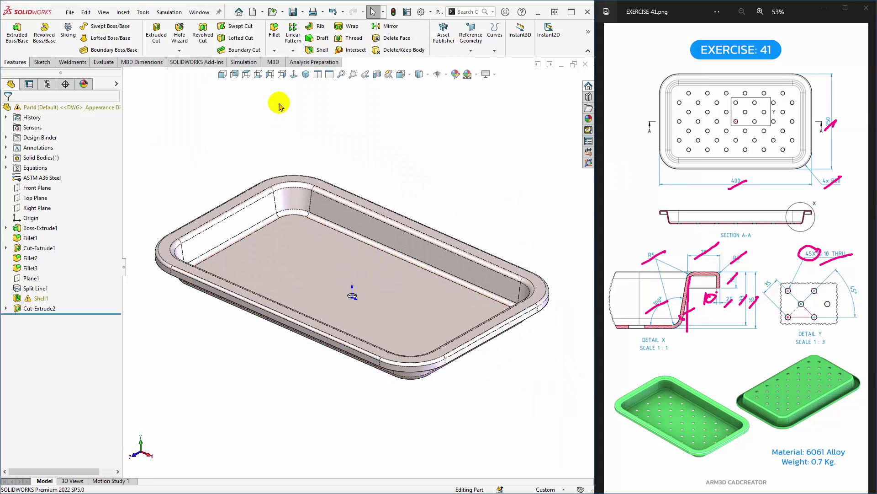
Start a Fill Pattern with the tray floor as its fill boundary
{"action": "left_click", "coordinate": [292, 51]}
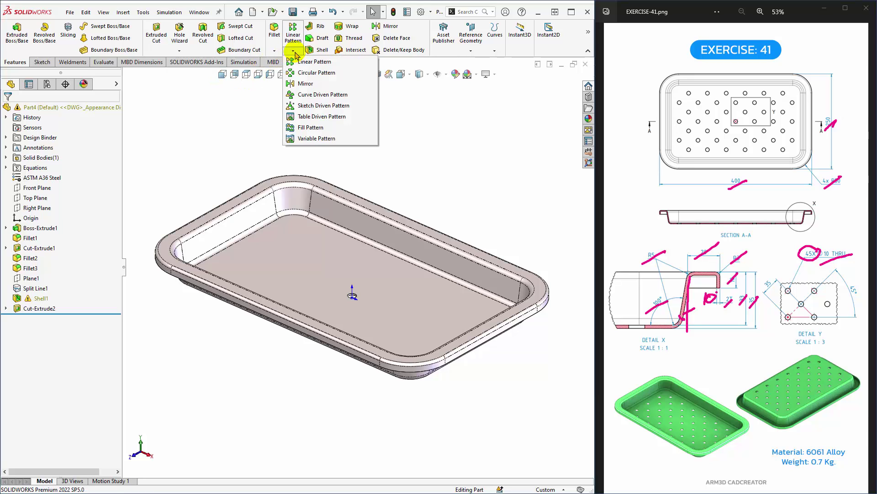
{"action": "left_click", "coordinate": [301, 130]}
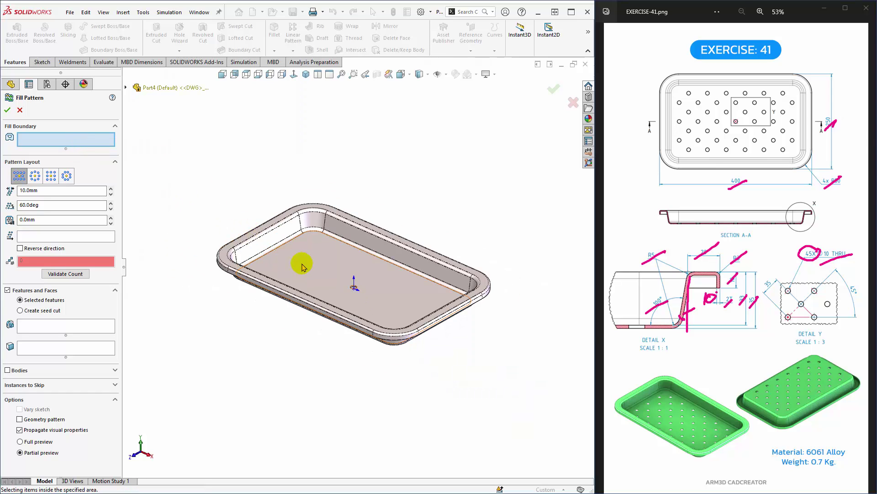
{"action": "scroll", "coordinate": [299, 262], "scroll_direction": "down", "scroll_amount": 2}
{"action": "scroll", "coordinate": [361, 248], "scroll_direction": "down", "scroll_amount": 2}
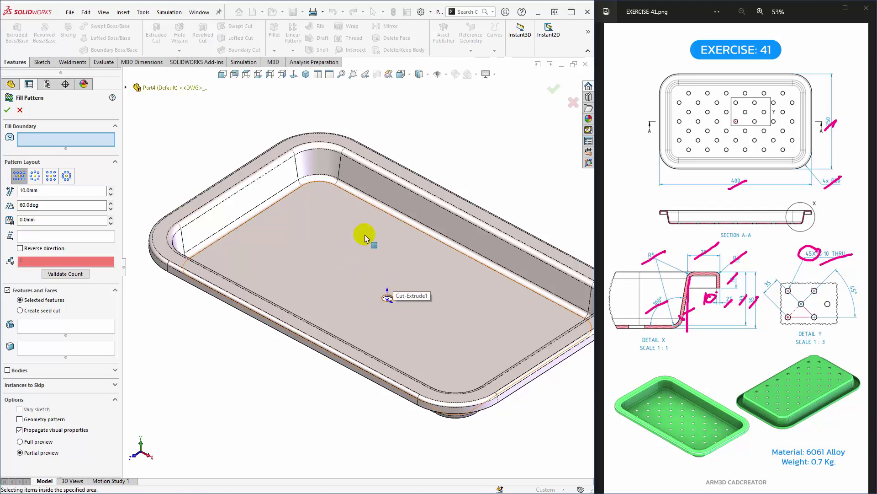
{"action": "left_click", "coordinate": [326, 246]}
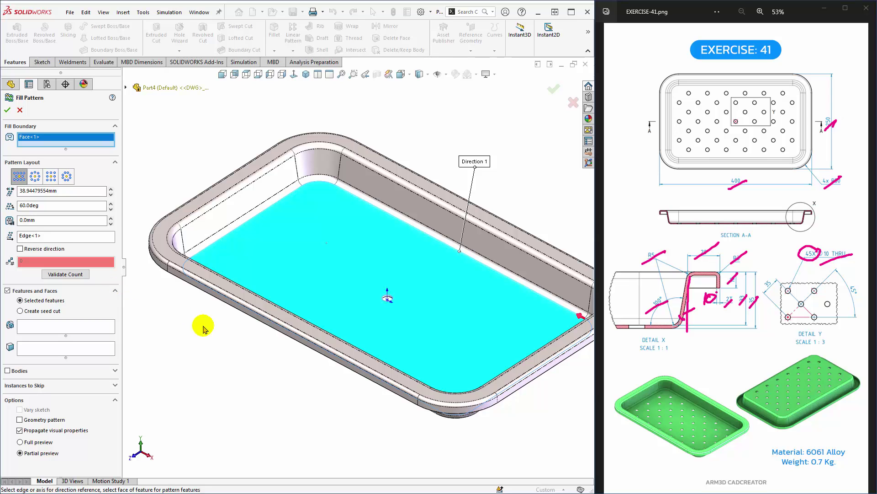
{"action": "scroll", "coordinate": [402, 309], "scroll_direction": "down", "scroll_amount": 5}
{"action": "scroll", "coordinate": [378, 275], "scroll_direction": "down", "scroll_amount": 3}
{"action": "scroll", "coordinate": [385, 287], "scroll_direction": "up", "scroll_amount": 5}
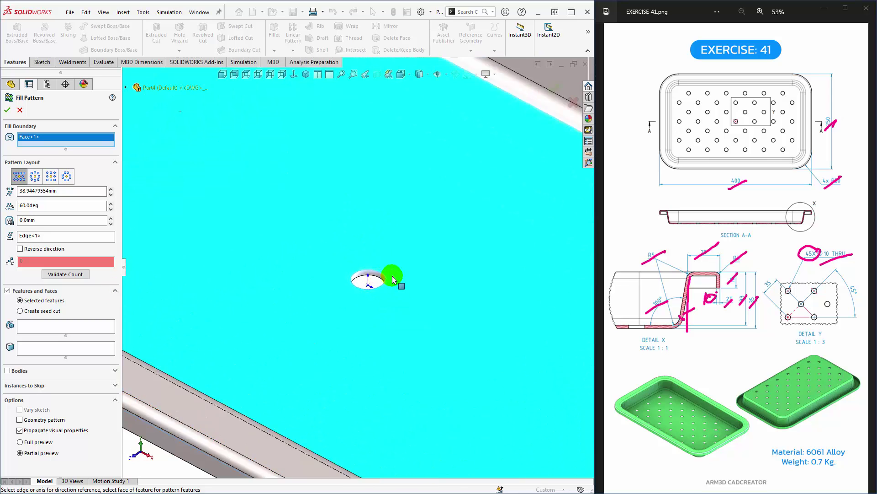
{"action": "scroll", "coordinate": [385, 287], "scroll_direction": "up", "scroll_amount": 2}
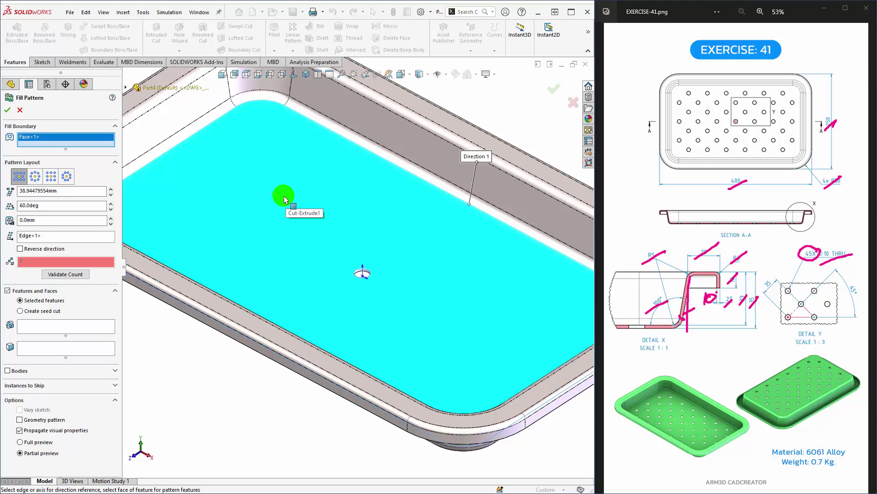
{"action": "scroll", "coordinate": [362, 270], "scroll_direction": "down", "scroll_amount": 3}
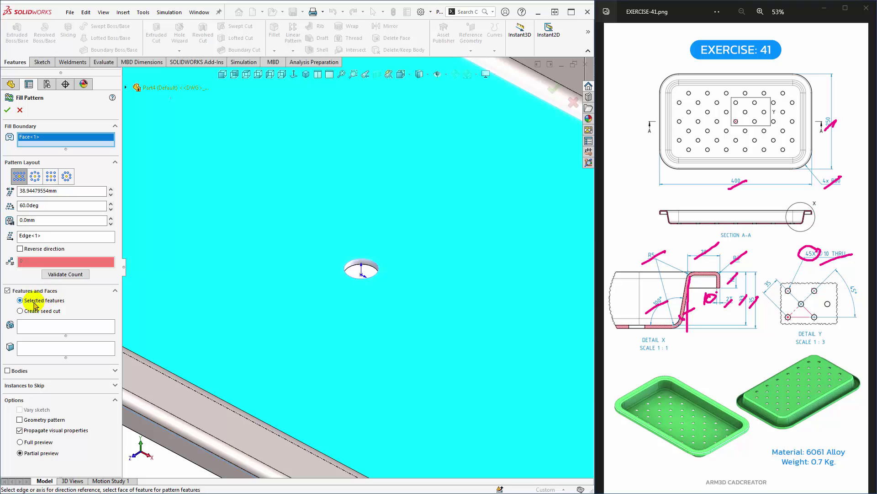
Pick Cut-Extrude2 as the feature to pattern and zoom out to see the preview
{"action": "left_click", "coordinate": [29, 328]}
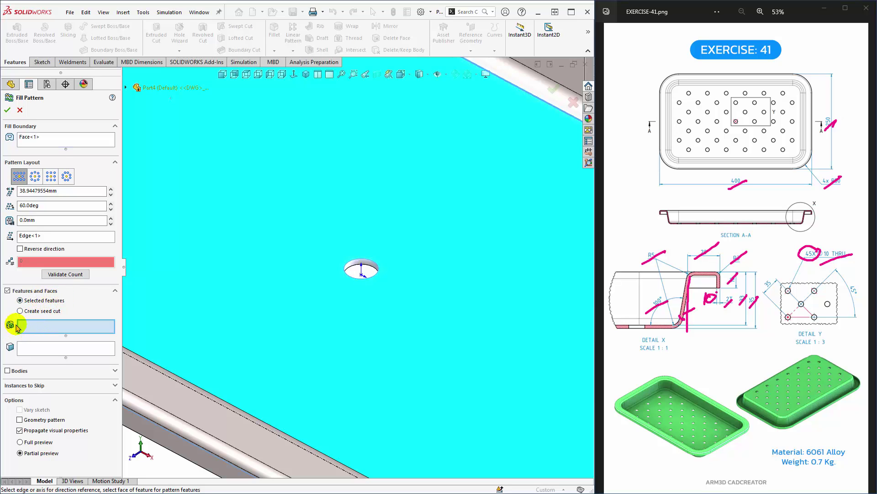
{"action": "scroll", "coordinate": [362, 270], "scroll_direction": "down", "scroll_amount": 3}
{"action": "left_click", "coordinate": [347, 279]}
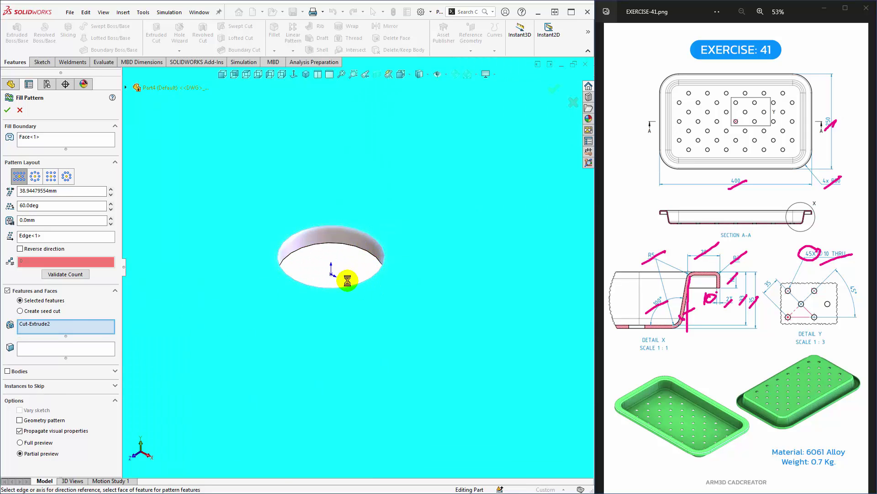
{"action": "scroll", "coordinate": [346, 284], "scroll_direction": "up", "scroll_amount": 2}
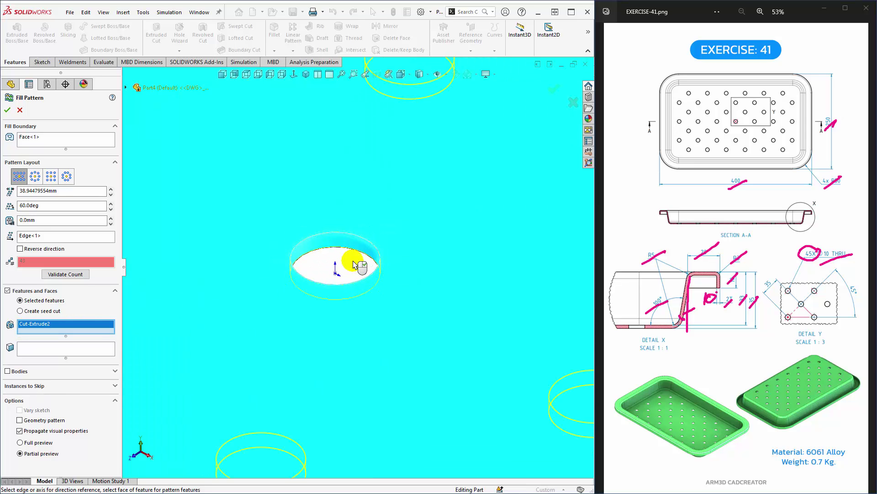
{"action": "scroll", "coordinate": [349, 265], "scroll_direction": "up", "scroll_amount": 3}
{"action": "scroll", "coordinate": [349, 274], "scroll_direction": "up", "scroll_amount": 3}
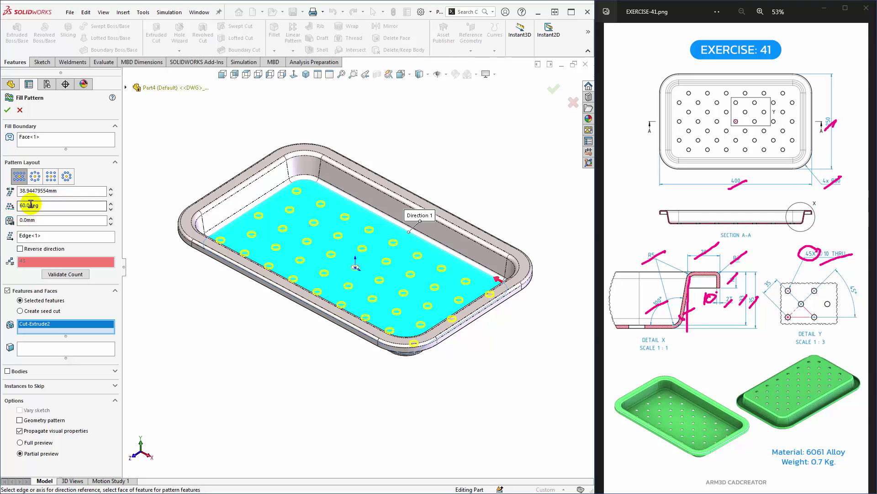
Set pattern rotation to 45° and spacing to 35 mm, check in Top view, and accept
{"action": "left_click_drag", "start_coordinate": [50, 205], "coordinate": [6, 211]}
{"action": "type", "text": "45"}
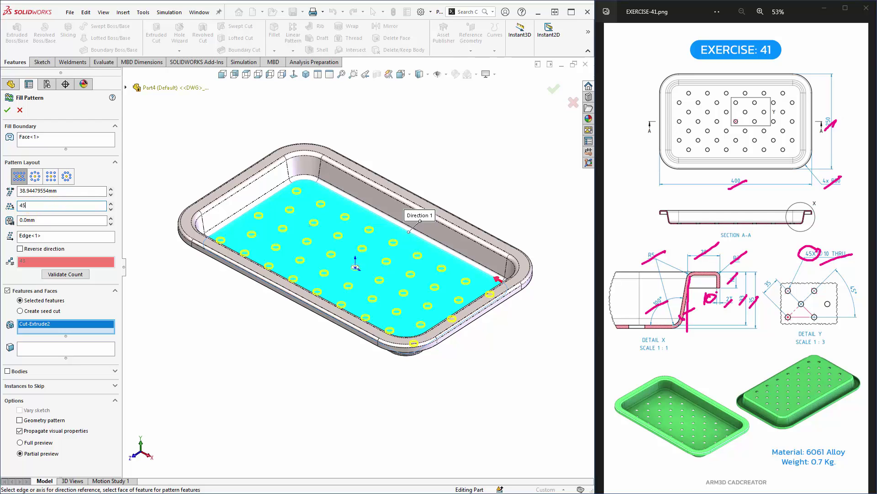
{"action": "key", "text": "Return"}
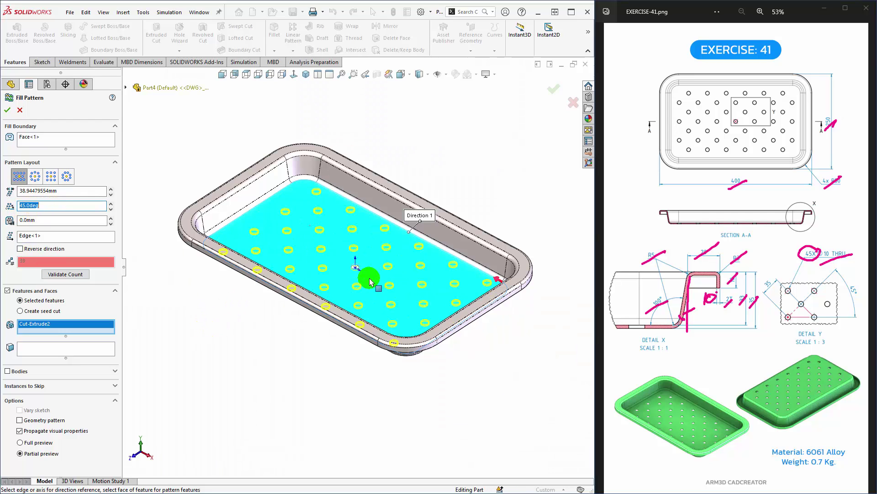
{"action": "left_click", "coordinate": [247, 75]}
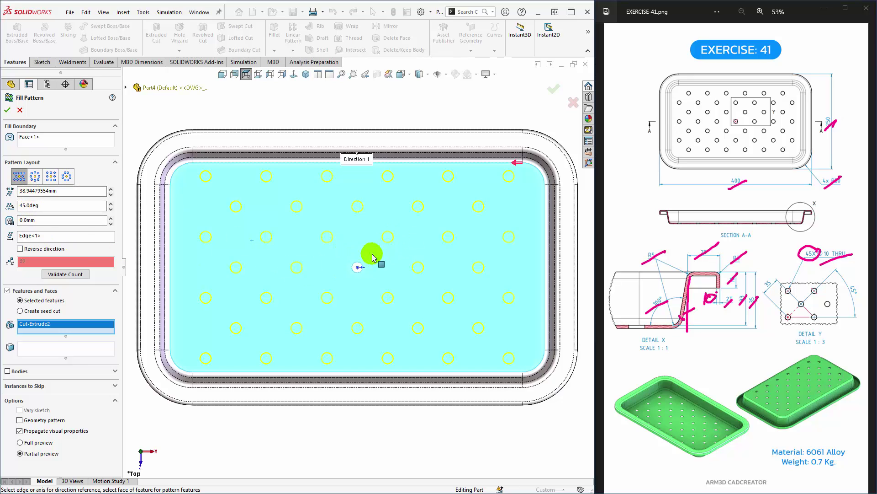
{"action": "left_click", "coordinate": [25, 191]}
{"action": "type", "text": "35"}
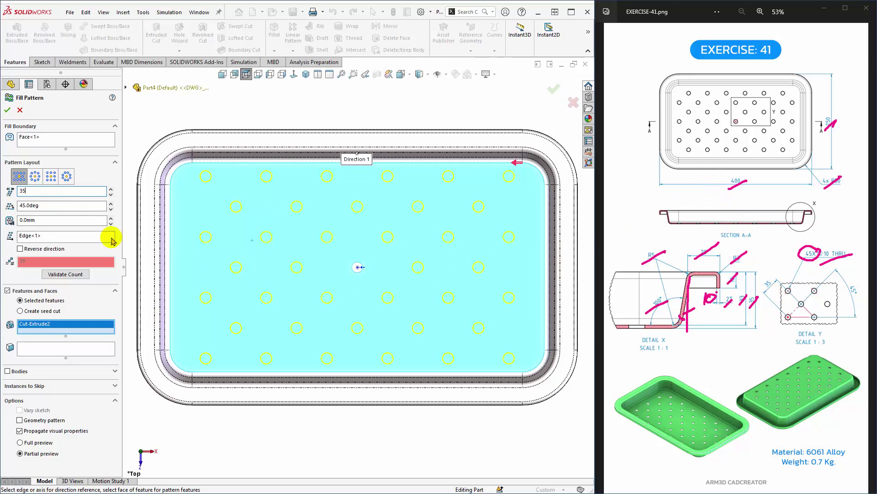
{"action": "key", "text": "Return"}
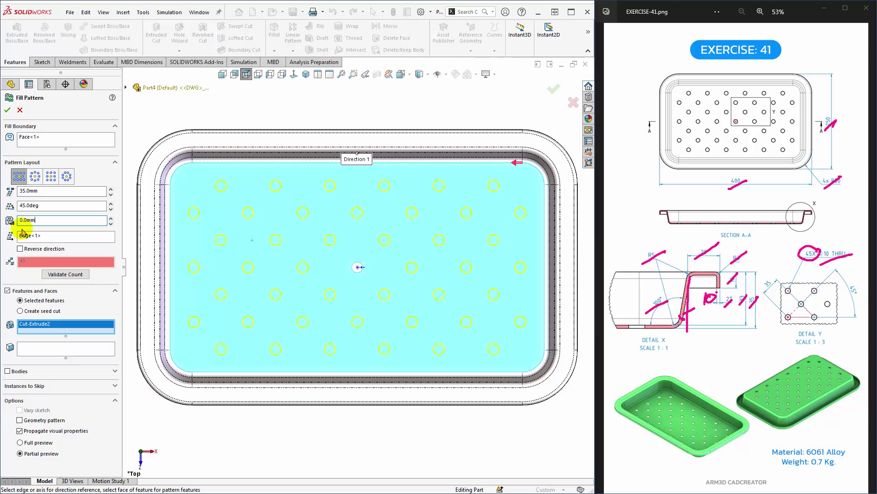
{"action": "left_click", "coordinate": [8, 110]}
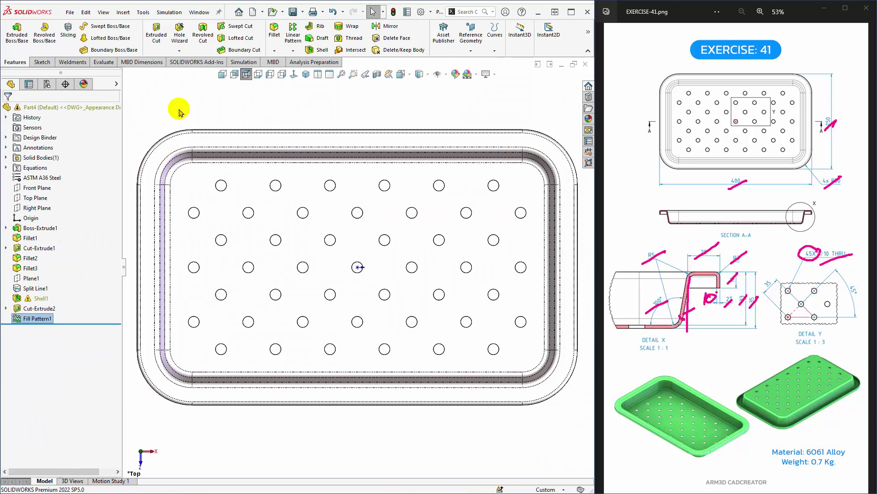
{"action": "mouse_move", "coordinate": [308, 249]}
{"action": "middle_mouse_down"}
{"action": "mouse_move", "coordinate": [268, 157]}
{"action": "mouse_move", "coordinate": [307, 108]}
{"action": "mouse_move", "coordinate": [257, 155]}
{"action": "mouse_move", "coordinate": [280, 151]}
{"action": "mouse_move", "coordinate": [218, 196]}
{"action": "mouse_move", "coordinate": [133, 160]}
{"action": "mouse_move", "coordinate": [256, 151]}
{"action": "mouse_move", "coordinate": [280, 163]}
{"action": "mouse_move", "coordinate": [283, 189]}
{"action": "middle_mouse_up"}
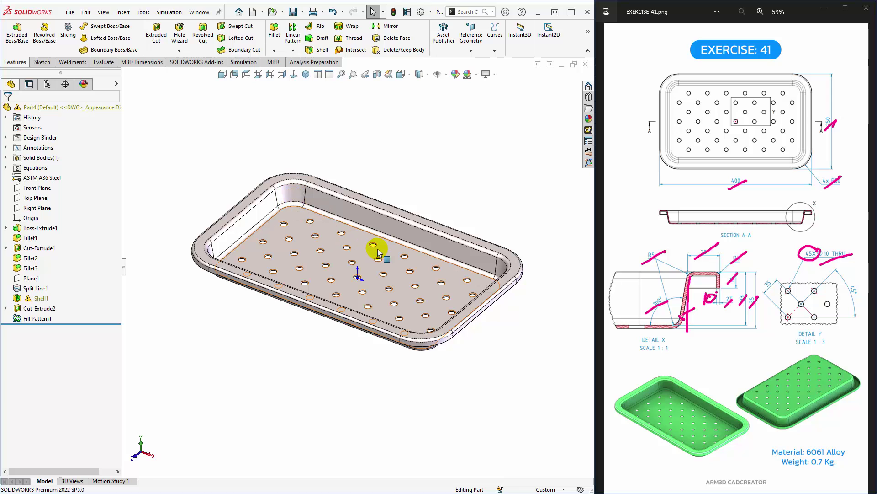
{"action": "mouse_move", "coordinate": [376, 249]}
{"action": "middle_mouse_down"}
{"action": "mouse_move", "coordinate": [349, 239]}
{"action": "mouse_move", "coordinate": [336, 273]}
{"action": "mouse_move", "coordinate": [349, 231]}
{"action": "middle_mouse_up"}
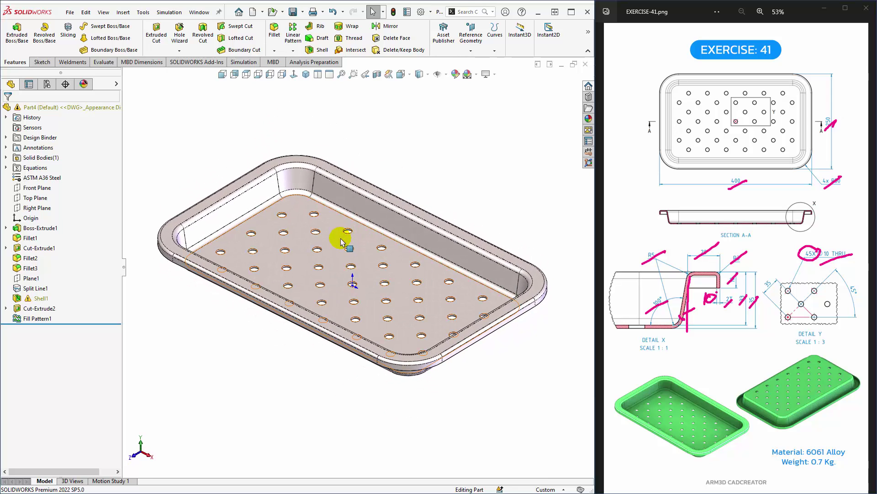
{"action": "scroll", "coordinate": [348, 247], "scroll_direction": "down", "scroll_amount": 1}
{"action": "scroll", "coordinate": [351, 249], "scroll_direction": "down", "scroll_amount": 2}
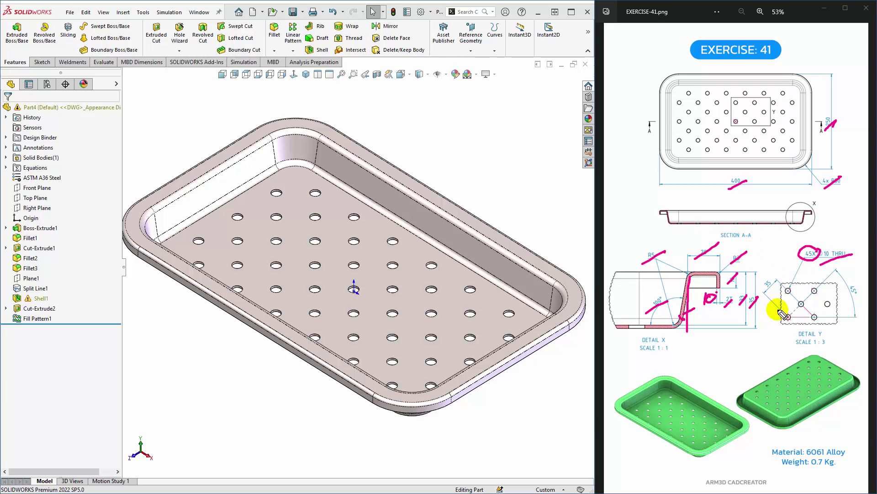
{"action": "left_click_drag", "start_coordinate": [773, 281], "coordinate": [764, 297]}
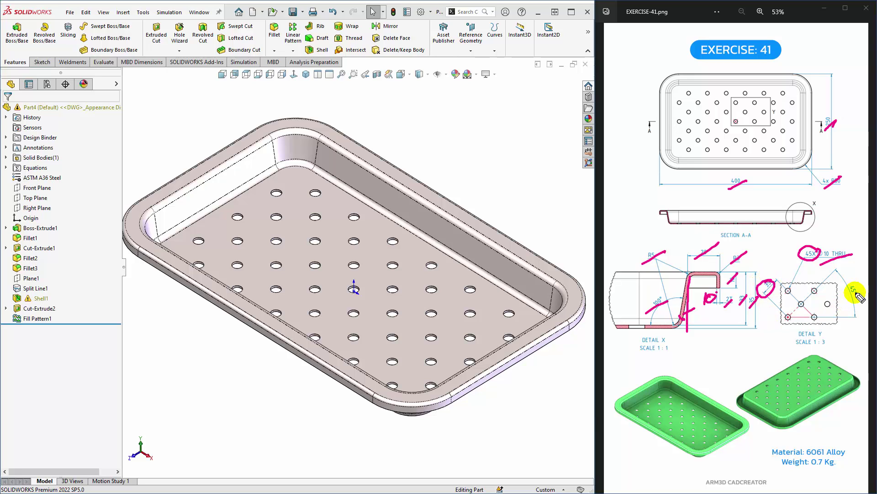
{"action": "mouse_move", "coordinate": [861, 288]}
{"action": "left_mouse_down"}
{"action": "mouse_move", "coordinate": [850, 303]}
{"action": "mouse_move", "coordinate": [841, 287]}
{"action": "left_mouse_up"}
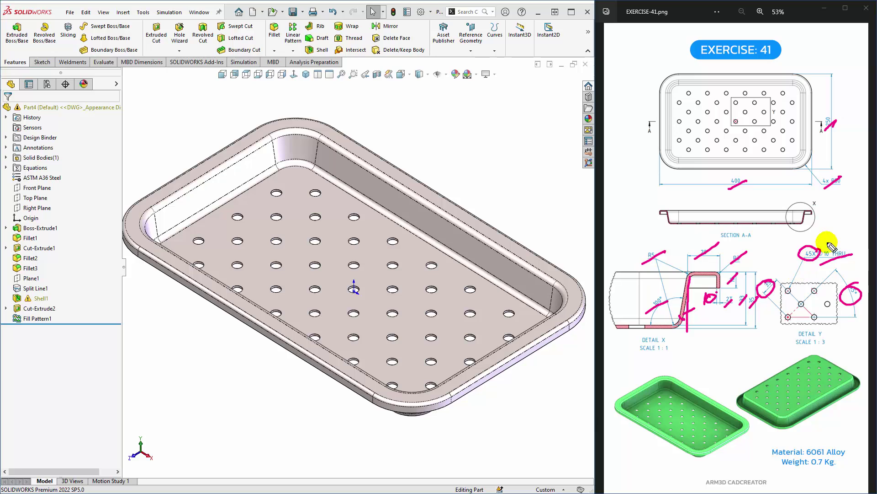
{"action": "left_click_drag", "start_coordinate": [816, 240], "coordinate": [826, 233]}
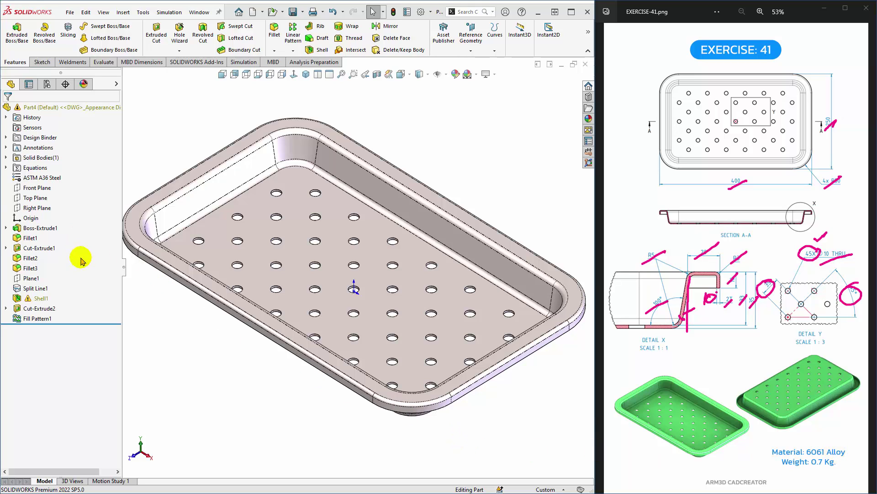
Replace ASTM A36 Steel with 6061 Alloy from Aluminium Alloys and apply it to the tray
{"action": "right_click", "coordinate": [27, 179]}
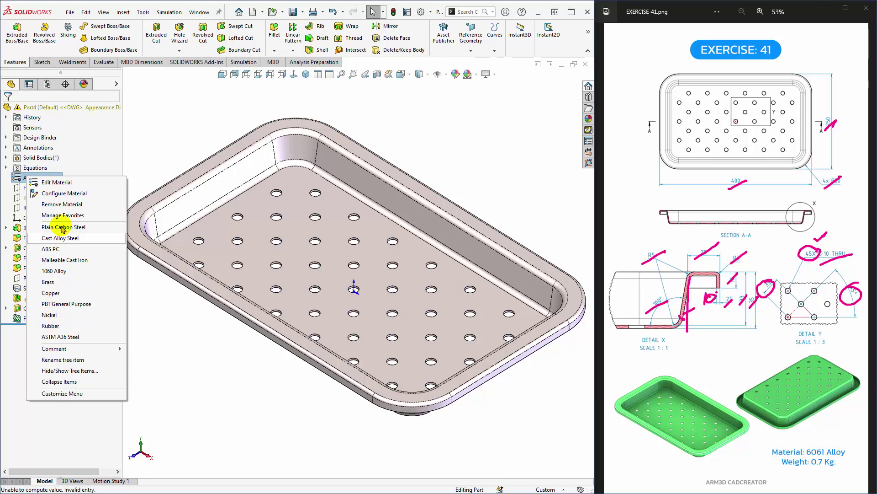
{"action": "left_click", "coordinate": [55, 183]}
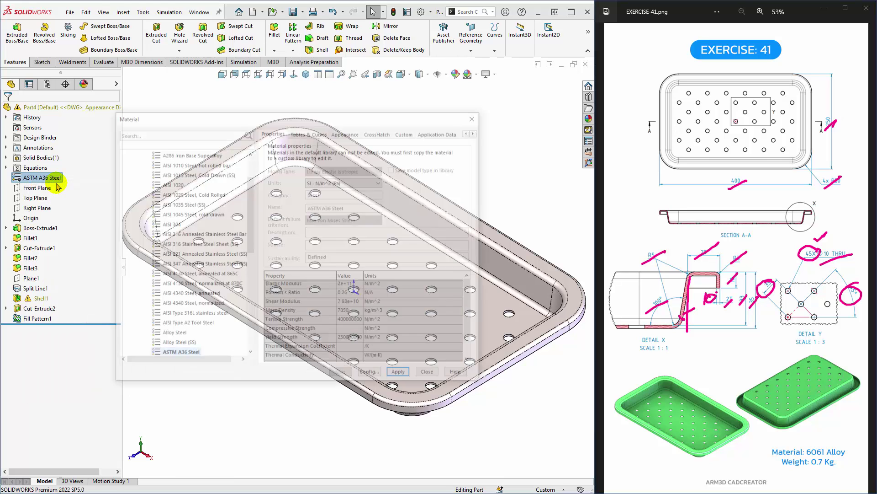
{"action": "scroll", "coordinate": [251, 180], "scroll_direction": "up", "scroll_amount": 2}
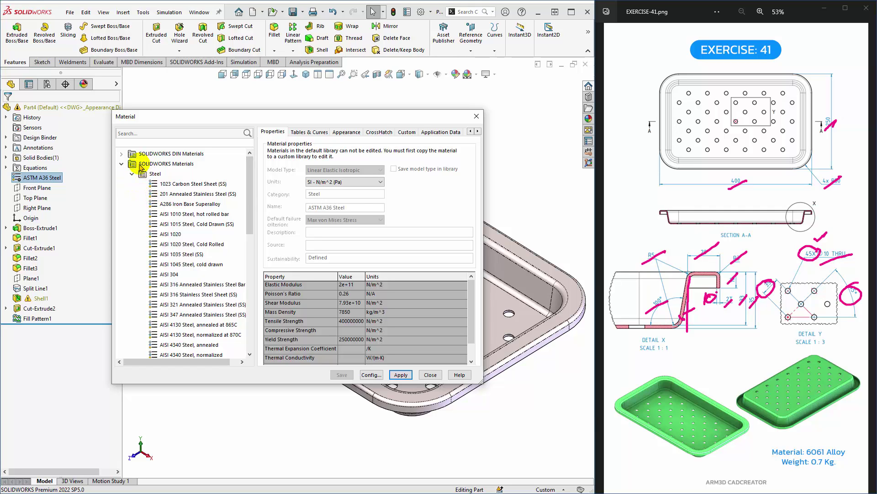
{"action": "left_click", "coordinate": [132, 173]}
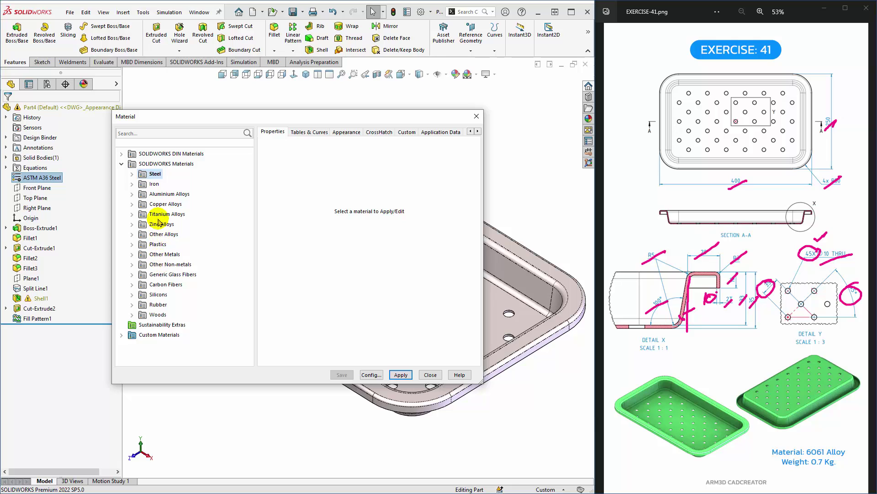
{"action": "left_click", "coordinate": [158, 194]}
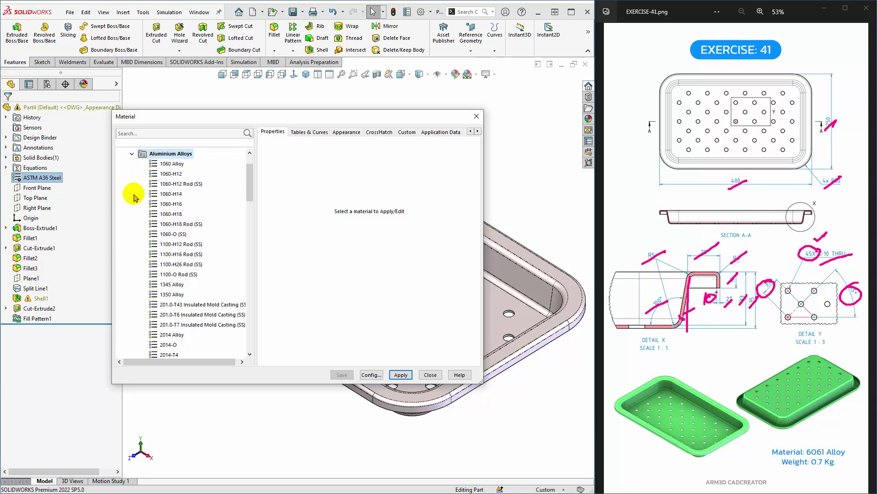
{"action": "left_click_drag", "start_coordinate": [249, 183], "coordinate": [240, 302]}
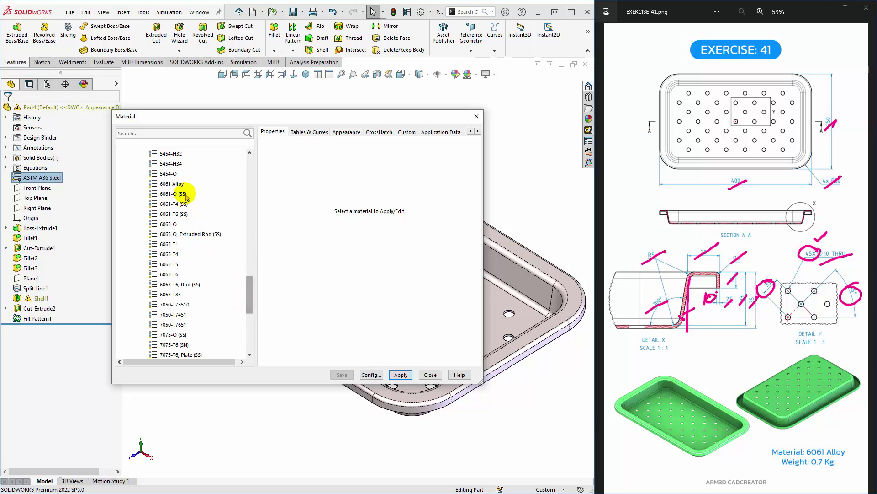
{"action": "left_click", "coordinate": [171, 183]}
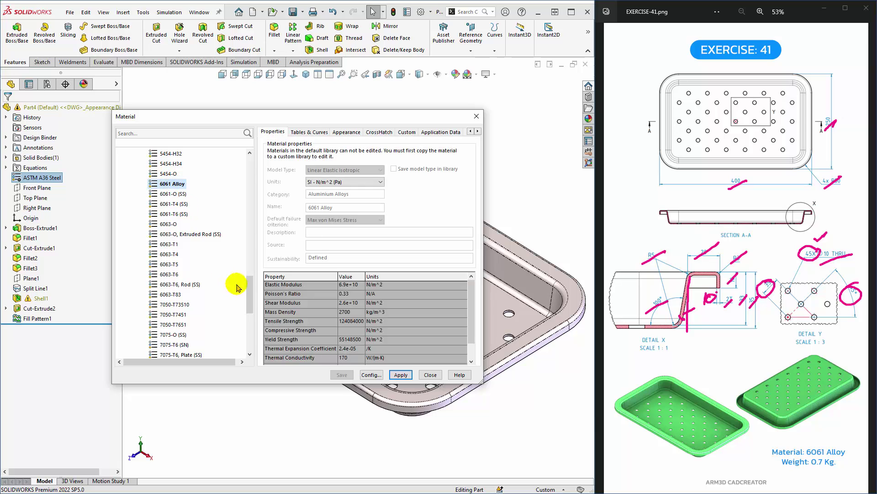
{"action": "mouse_move", "coordinate": [250, 294]}
{"action": "left_mouse_down"}
{"action": "mouse_move", "coordinate": [268, 170]}
{"action": "mouse_move", "coordinate": [235, 297]}
{"action": "left_mouse_up"}
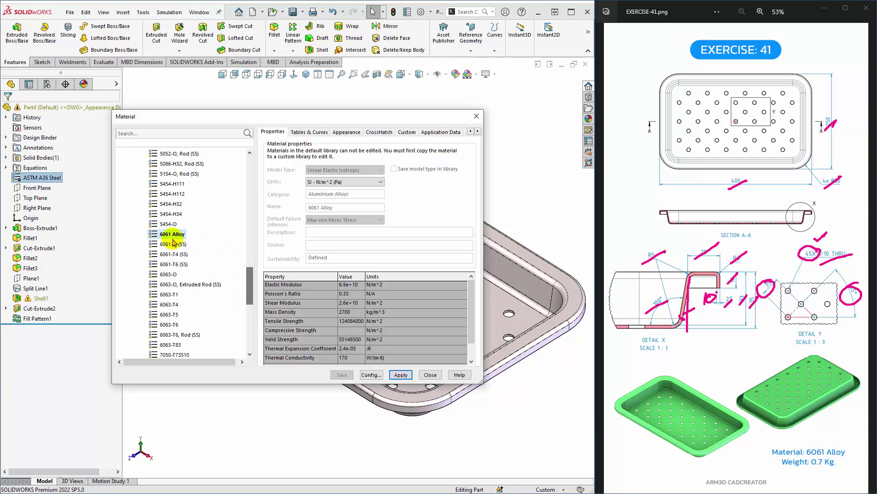
{"action": "left_click", "coordinate": [173, 234]}
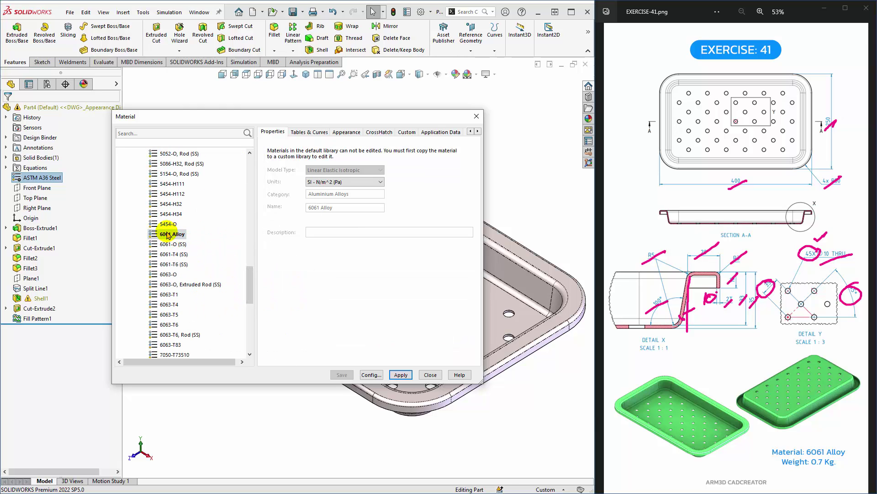
{"action": "left_click", "coordinate": [400, 374]}
{"action": "left_click", "coordinate": [430, 375]}
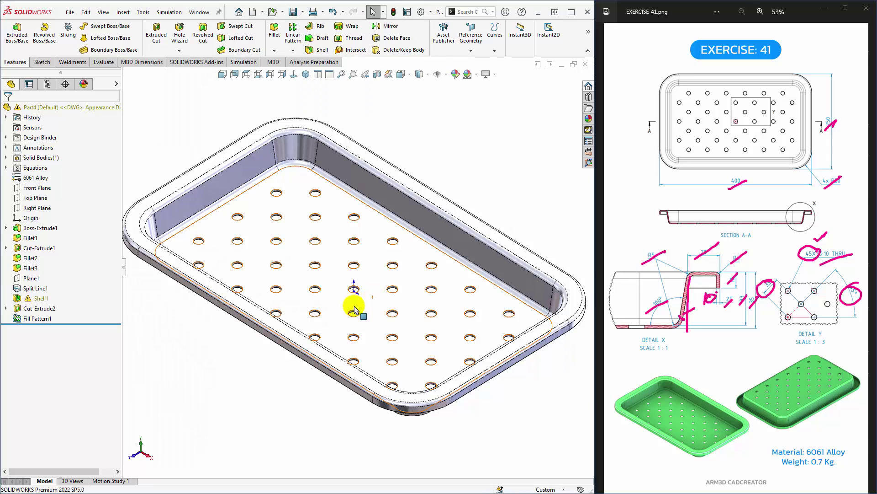
{"action": "mouse_move", "coordinate": [355, 309]}
{"action": "middle_mouse_down"}
{"action": "mouse_move", "coordinate": [329, 239]}
{"action": "mouse_move", "coordinate": [339, 263]}
{"action": "middle_mouse_up"}
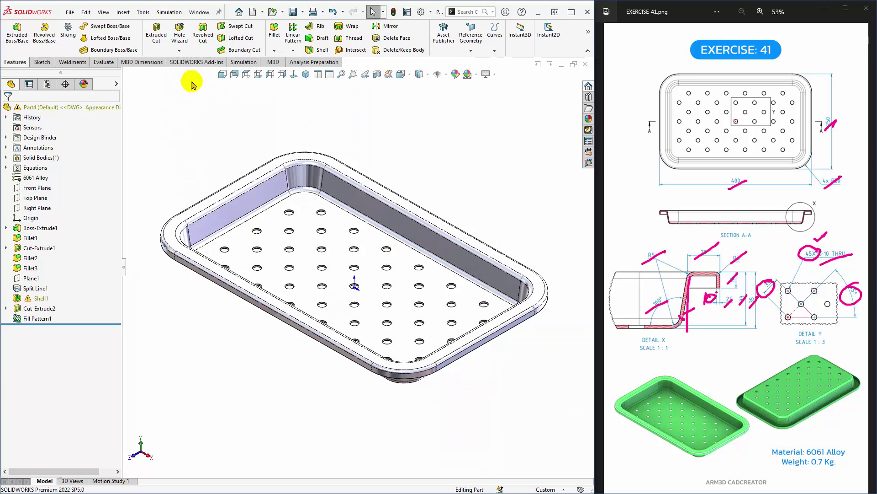
Run Mass Properties from the Evaluate tab and confirm the tray's mass is 0.70 kg
{"action": "left_click", "coordinate": [105, 62]}
{"action": "left_click", "coordinate": [120, 33]}
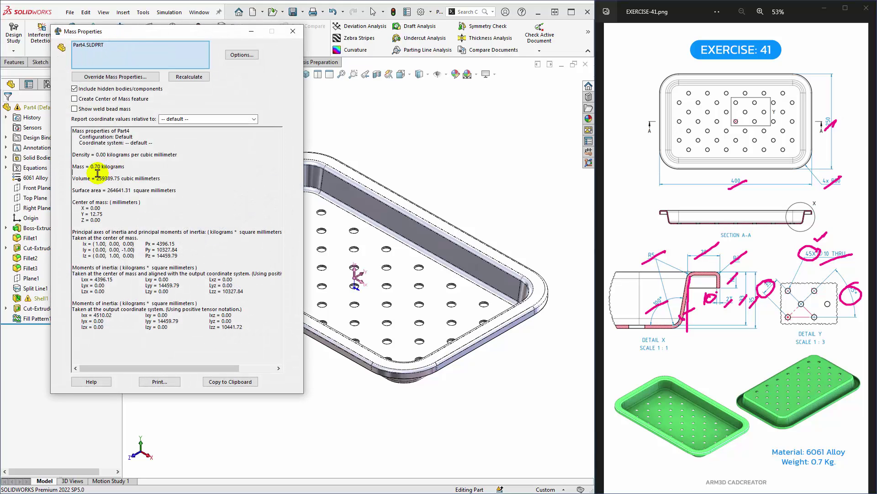
{"action": "left_click", "coordinate": [127, 166]}
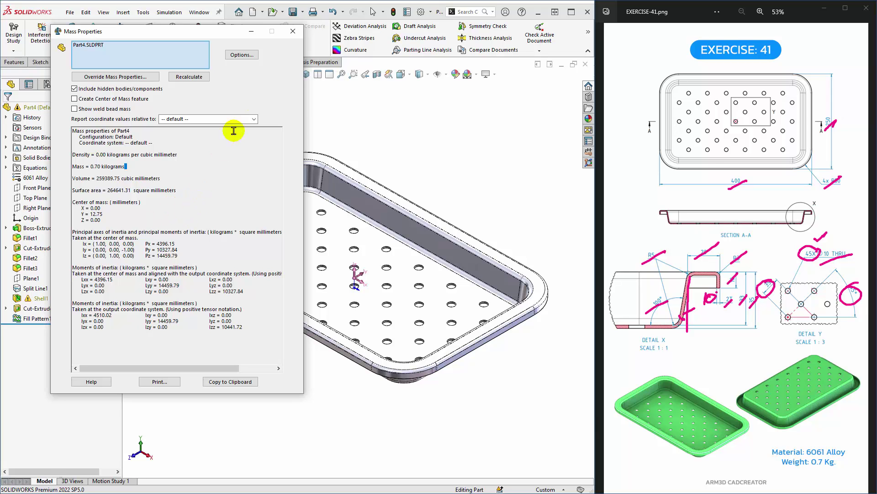
{"action": "left_click", "coordinate": [293, 36]}
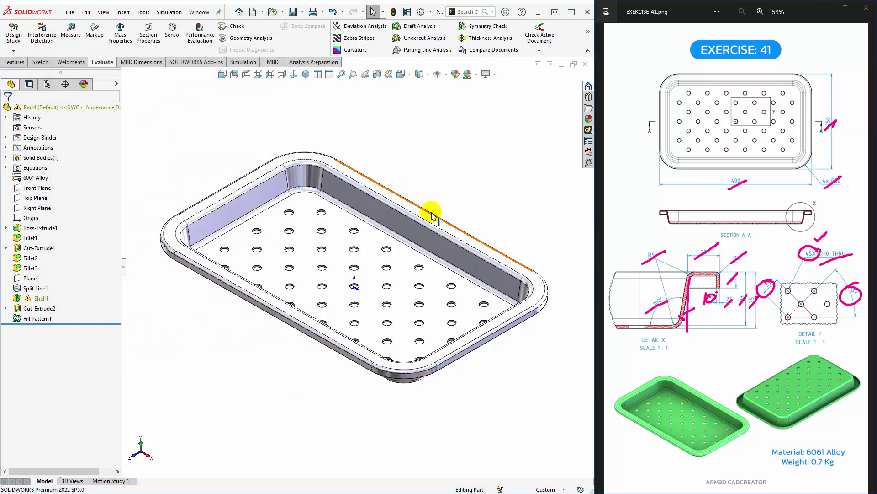
{"action": "mouse_move", "coordinate": [446, 166]}
{"action": "middle_mouse_down"}
{"action": "mouse_move", "coordinate": [386, 152]}
{"action": "mouse_move", "coordinate": [344, 224]}
{"action": "mouse_move", "coordinate": [347, 258]}
{"action": "middle_mouse_up"}
{"action": "scroll", "coordinate": [350, 267], "scroll_direction": "down", "scroll_amount": 3}
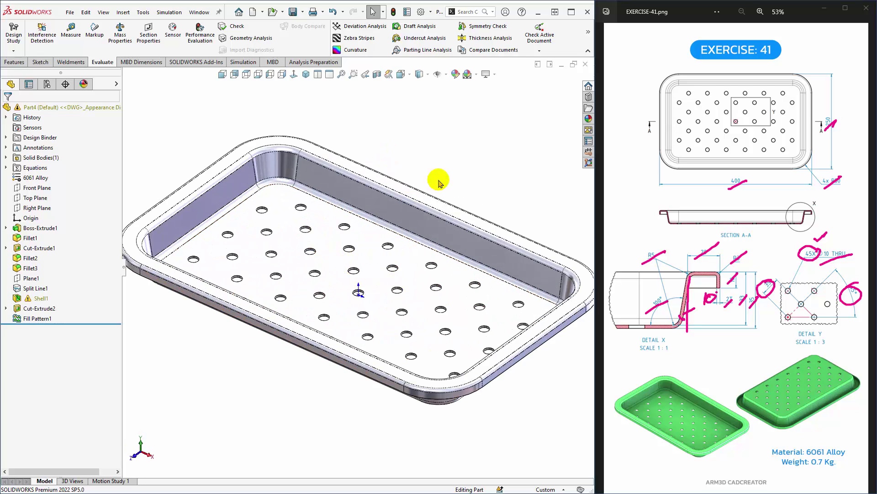
{"action": "scroll", "coordinate": [383, 228], "scroll_direction": "up", "scroll_amount": 1}
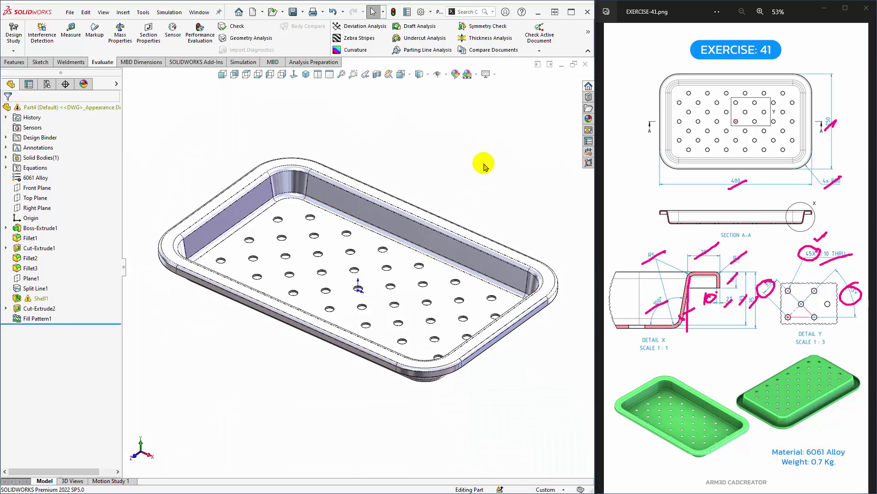